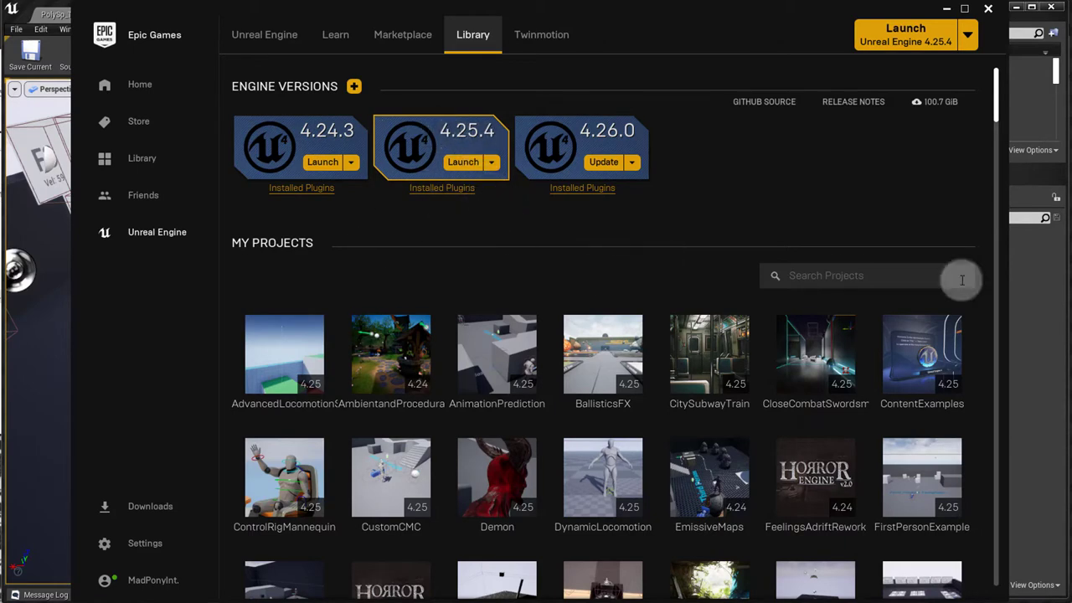
# Scroll the launcher's Library page down to the Vault's owned marketplace assets.
pyautogui.scroll(-10, 989, 286)
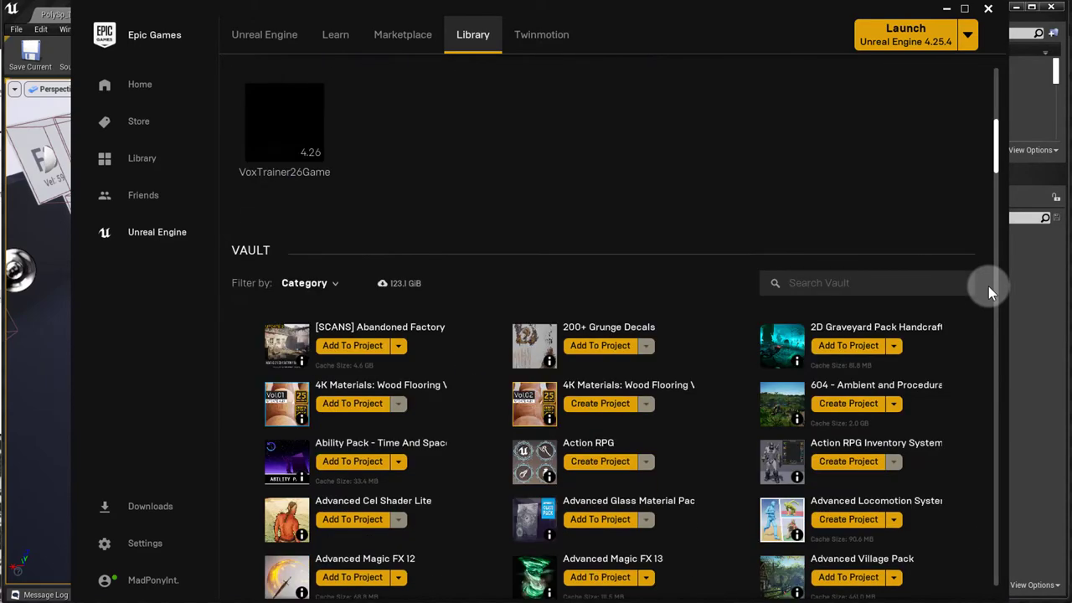
pyautogui.scroll(-1, 974, 321)
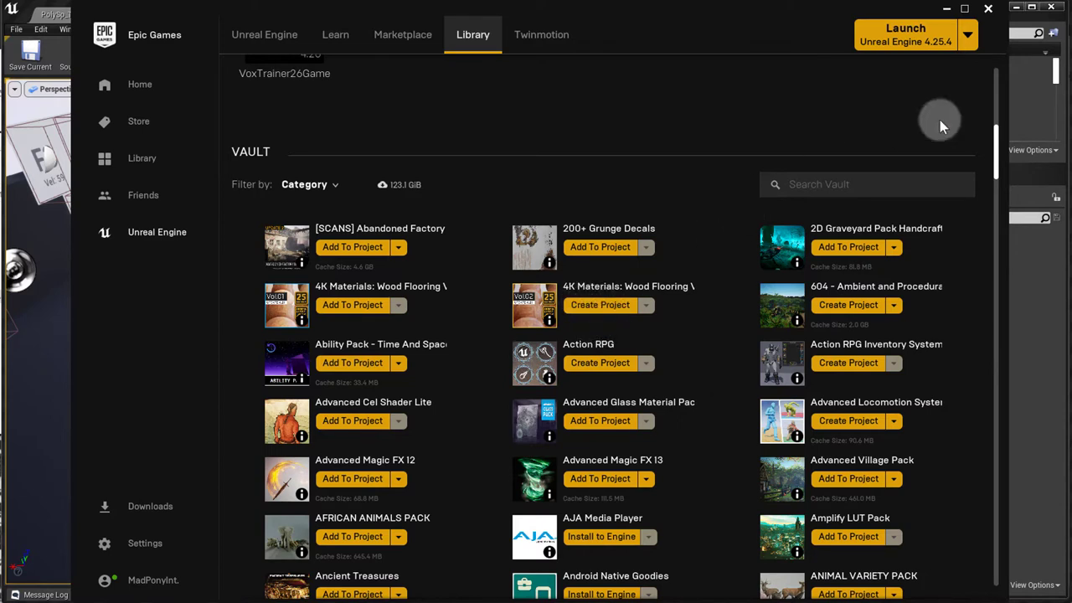
# Minimize the launcher, move the MPI_PolySP folder window aside, and open its ReadMe.txt.
pyautogui.click(946, 10)
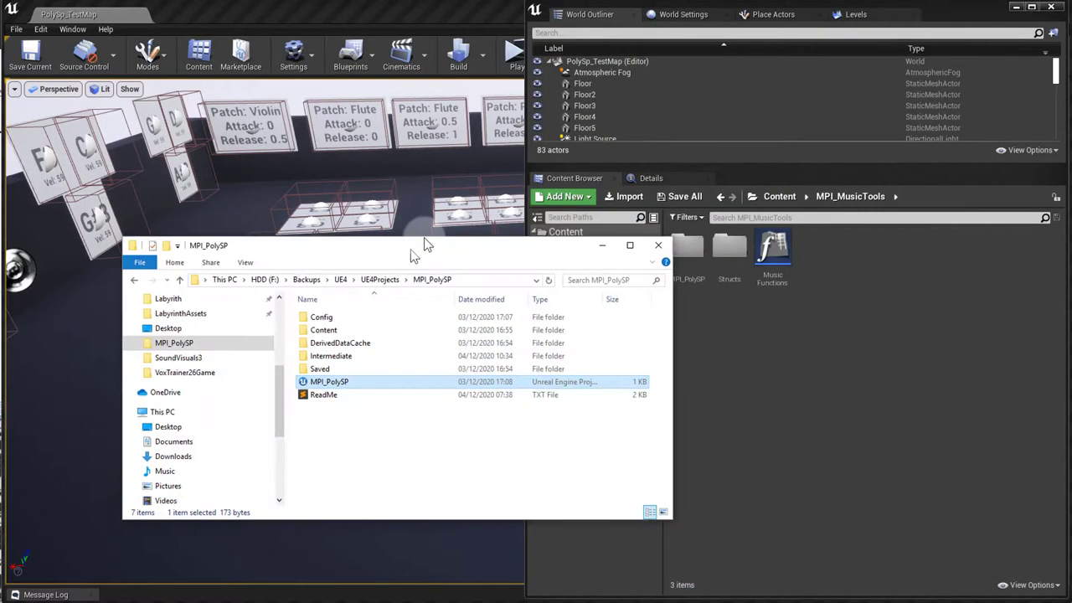
pyautogui.moveTo(419, 246); pyautogui.dragTo(695, 184)
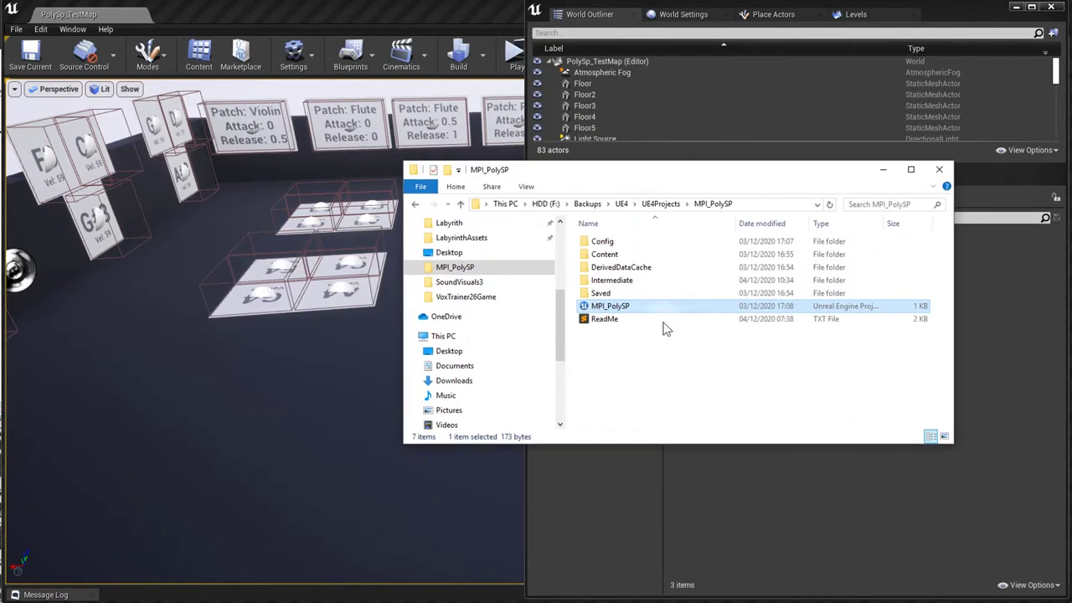
pyautogui.doubleClick(604, 320)
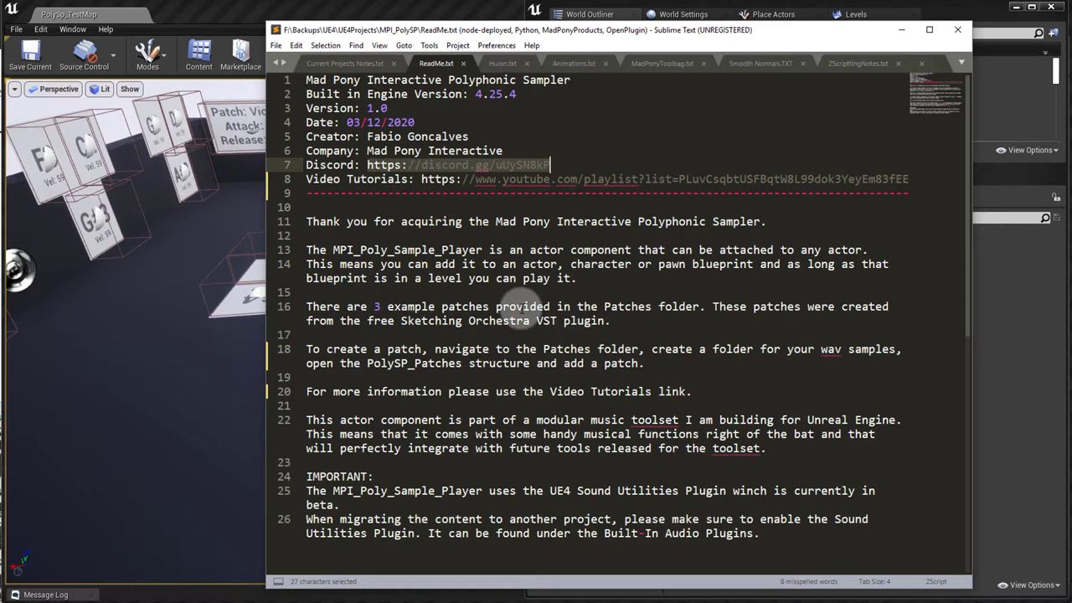
# Minimize the Sublime Text window showing ReadMe.txt.
pyautogui.click(904, 32)
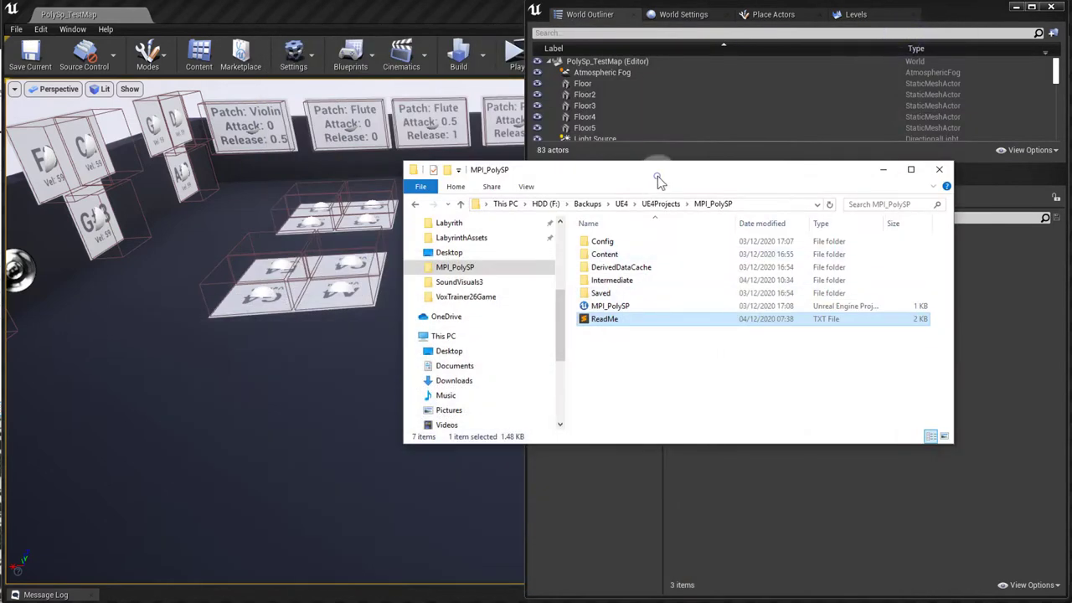
# Minimize the project folder and start the test map in a standalone Play preview.
pyautogui.click(883, 169)
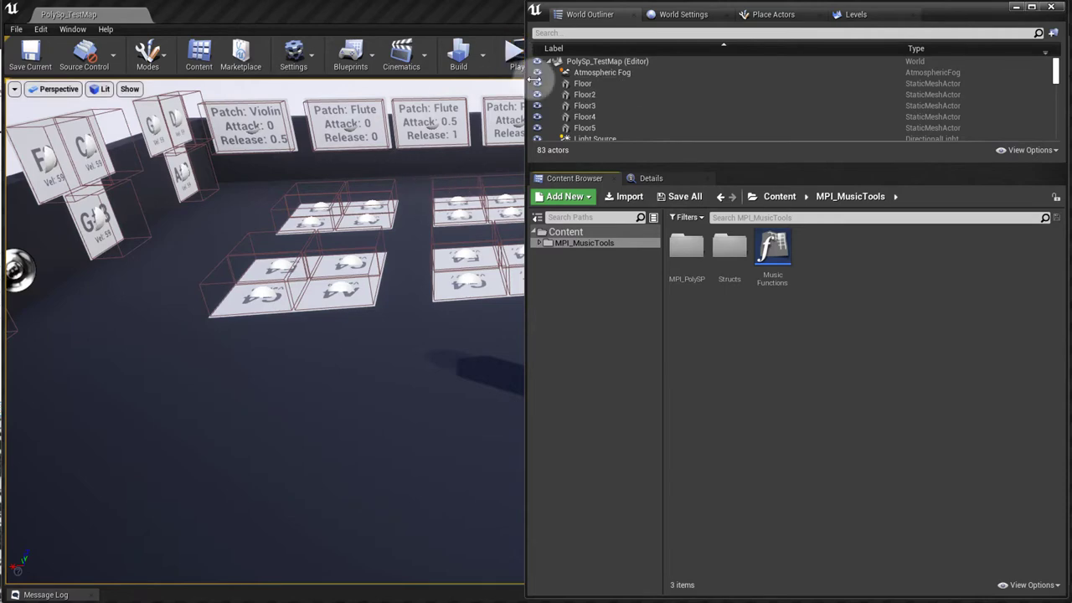
pyautogui.click(513, 55)
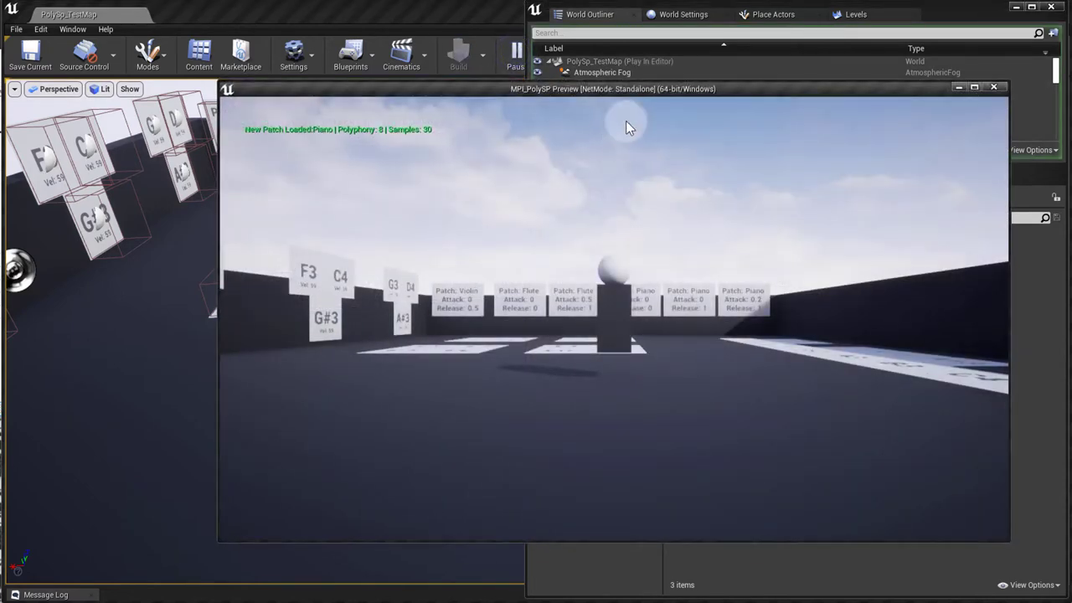
# Maximize the preview and roll the ball with W/A onto the velocity-127 A3/G3/C3/E3 pad.
pyautogui.doubleClick(635, 89)
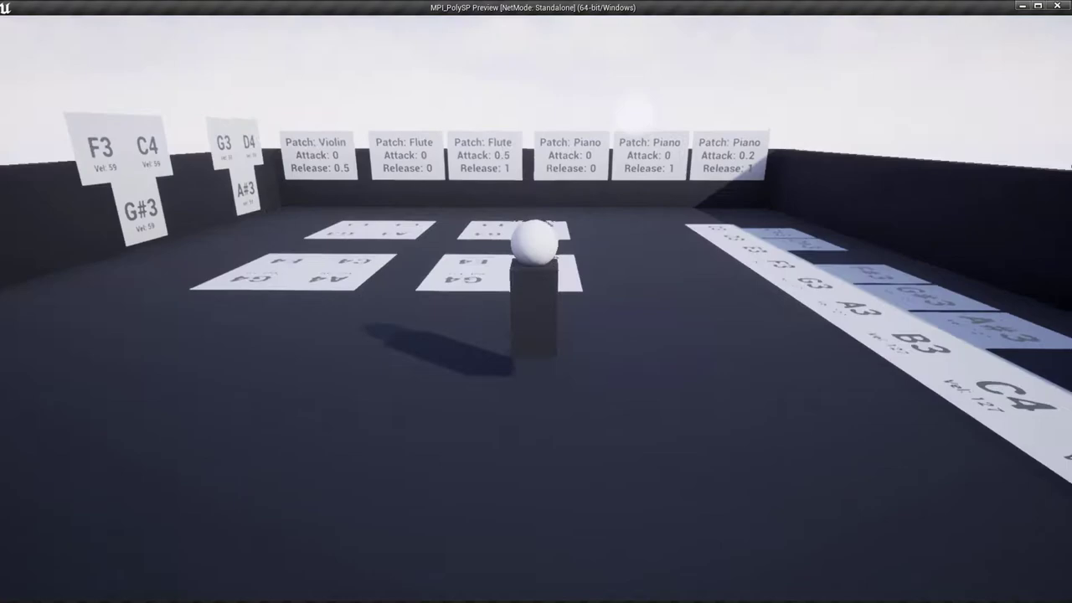
pyautogui.press('w')
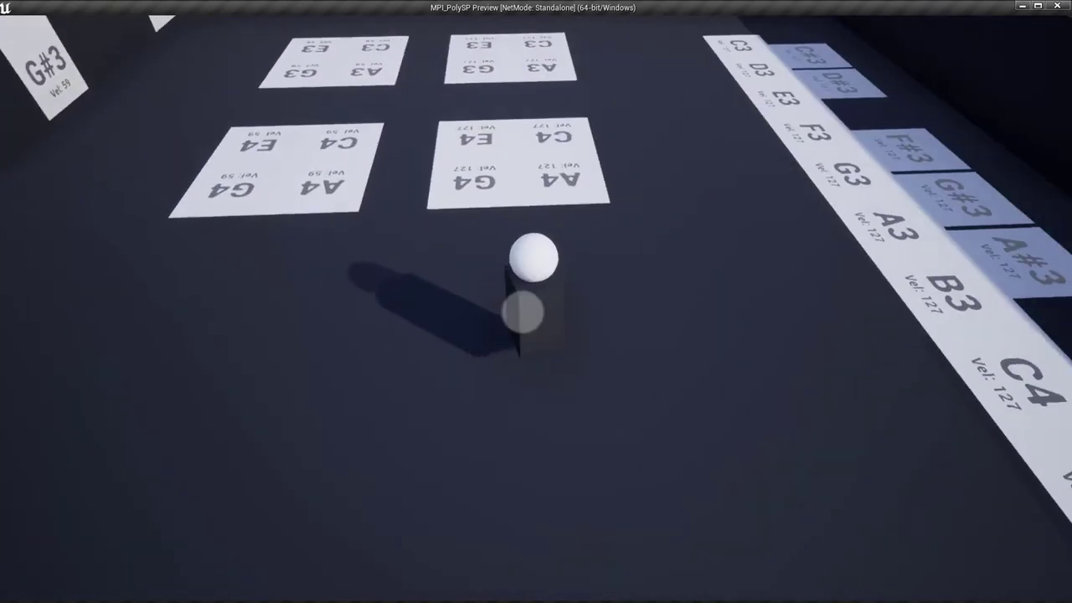
pyautogui.press('w')
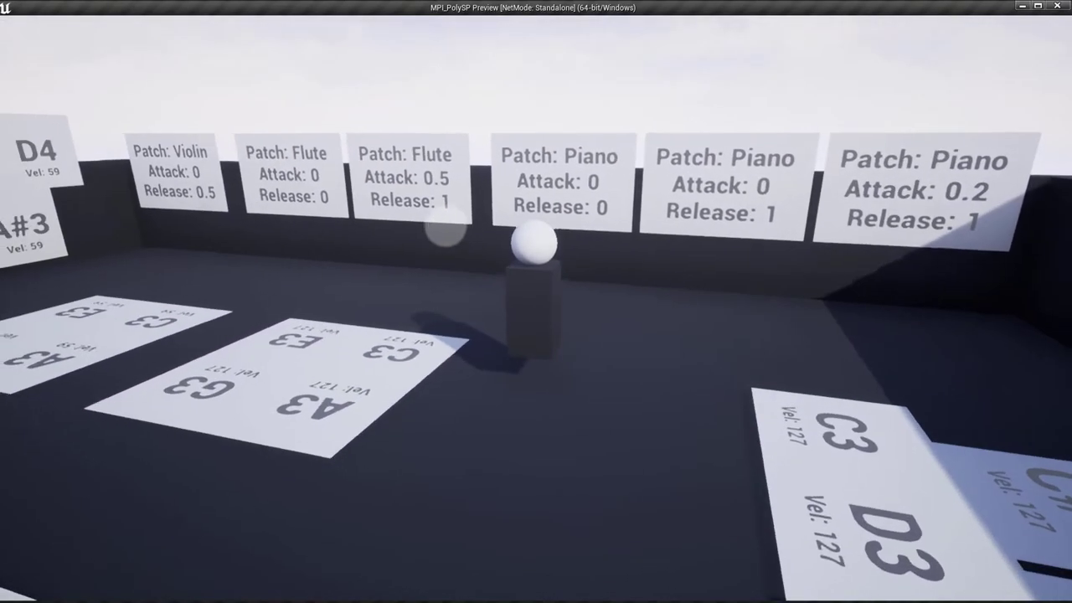
pyautogui.press('a')
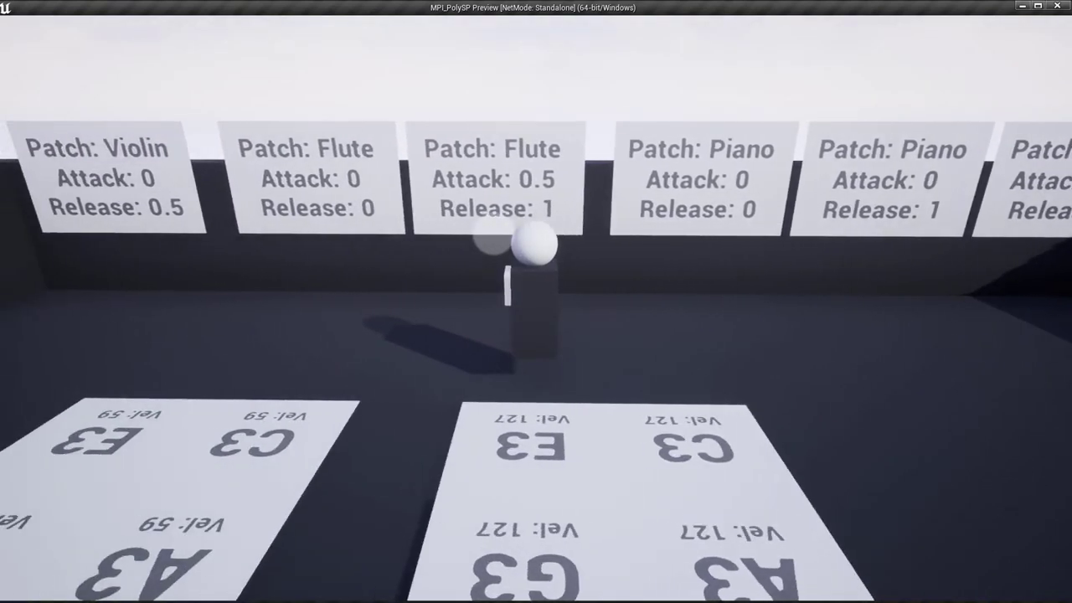
pyautogui.press('w')
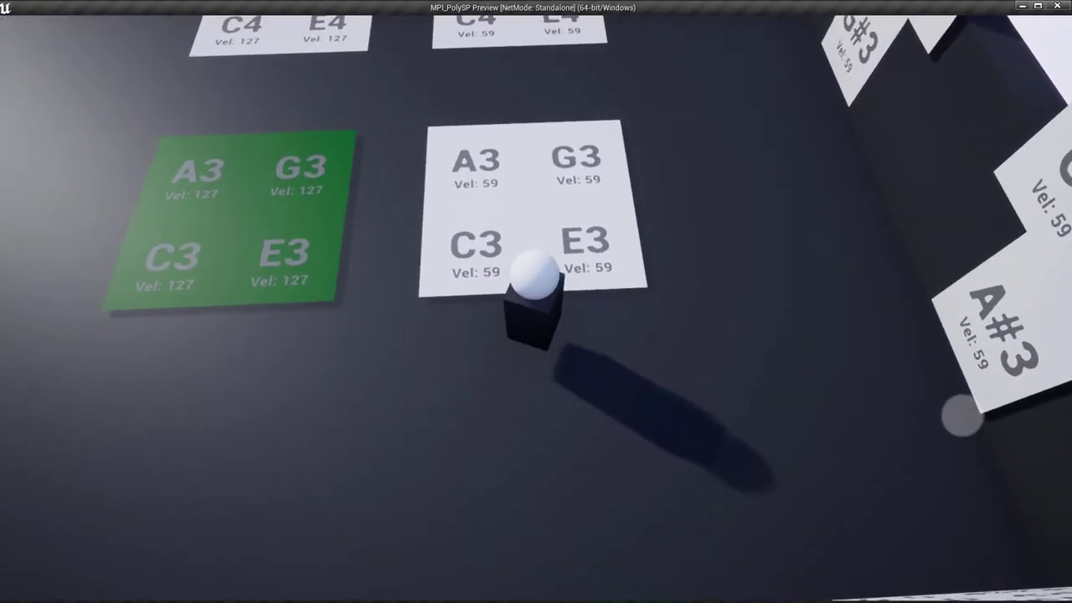
pyautogui.press('w')
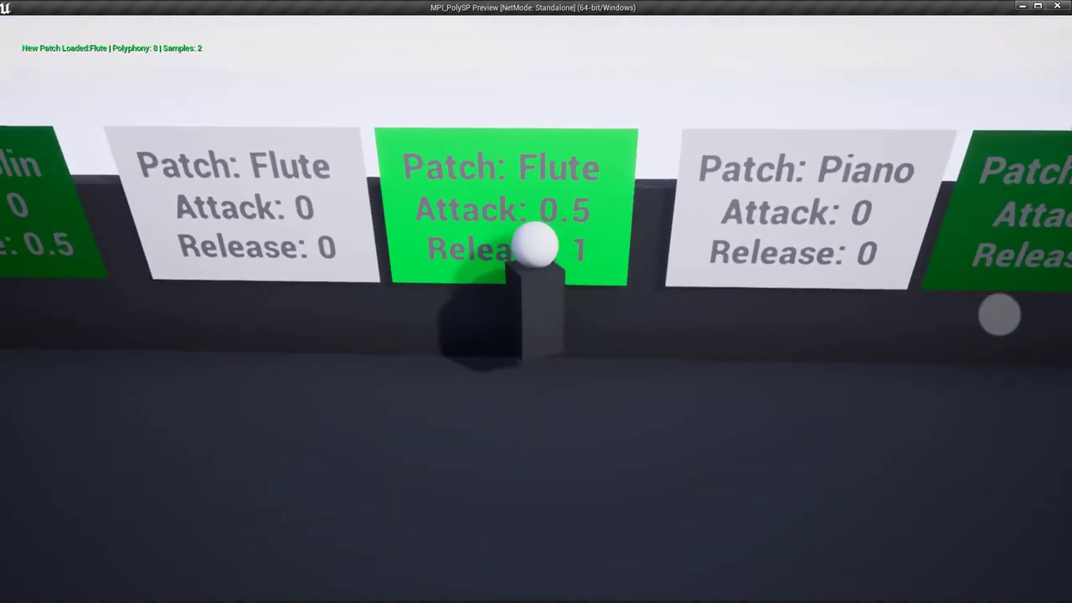
# Swing the preview camera around to face the floor pads.
pyautogui.moveTo(1000, 315); pyautogui.dragTo(139, 369)
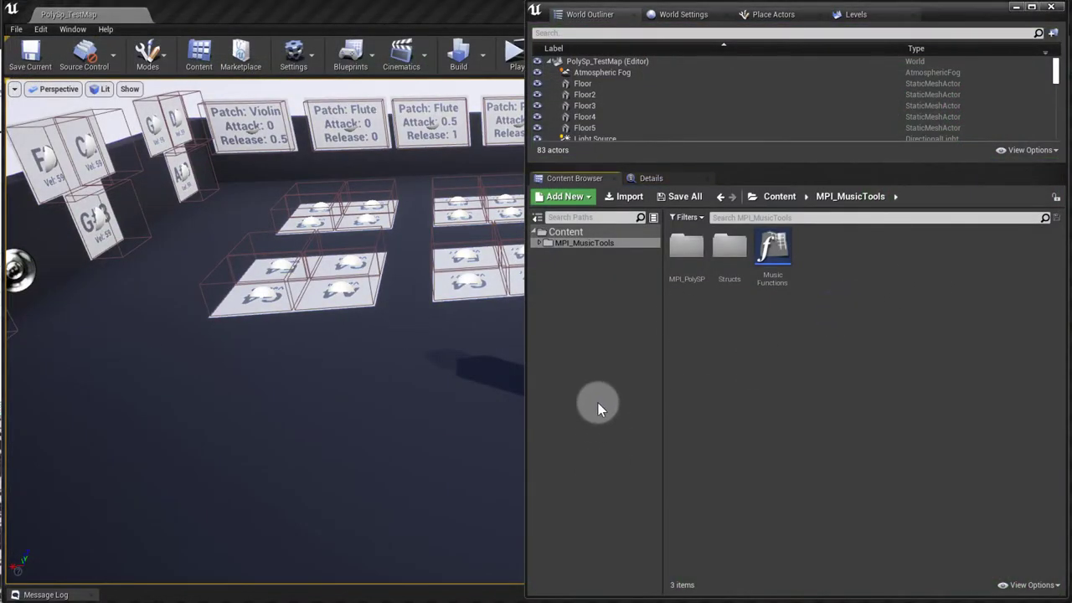
# Browse the MPI_PolySP and Structs folders, then open MusicFunctions from MPI_MusicTools.
pyautogui.click(588, 243)
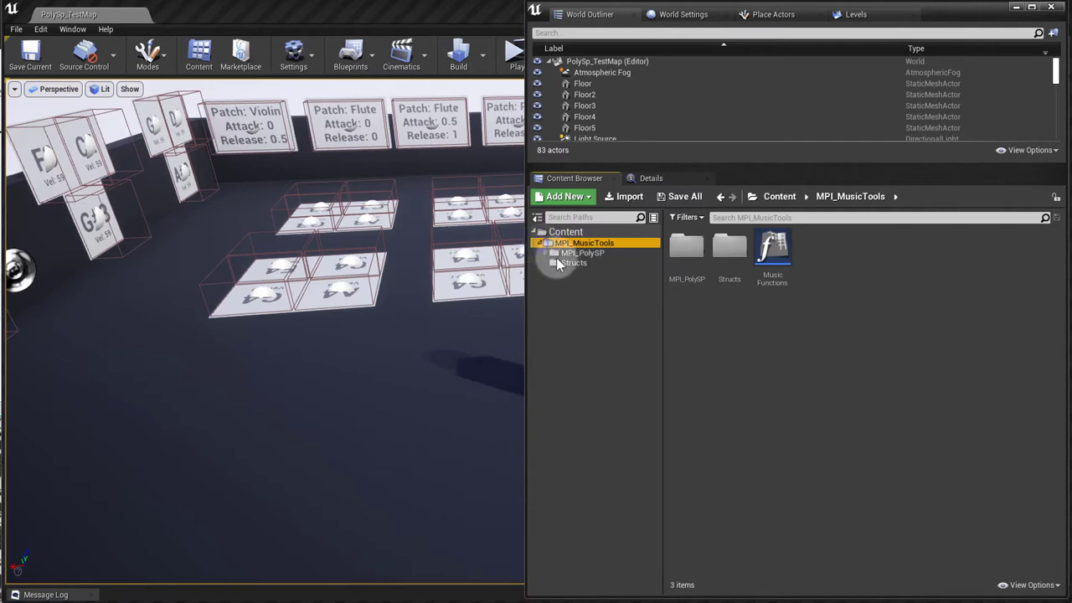
pyautogui.click(580, 253)
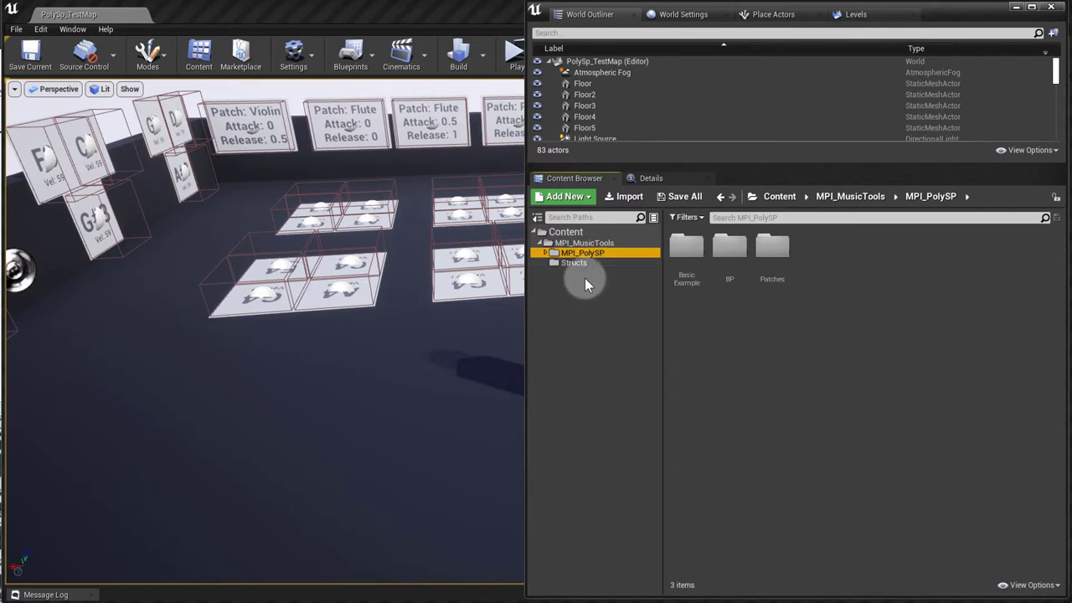
pyautogui.click(590, 243)
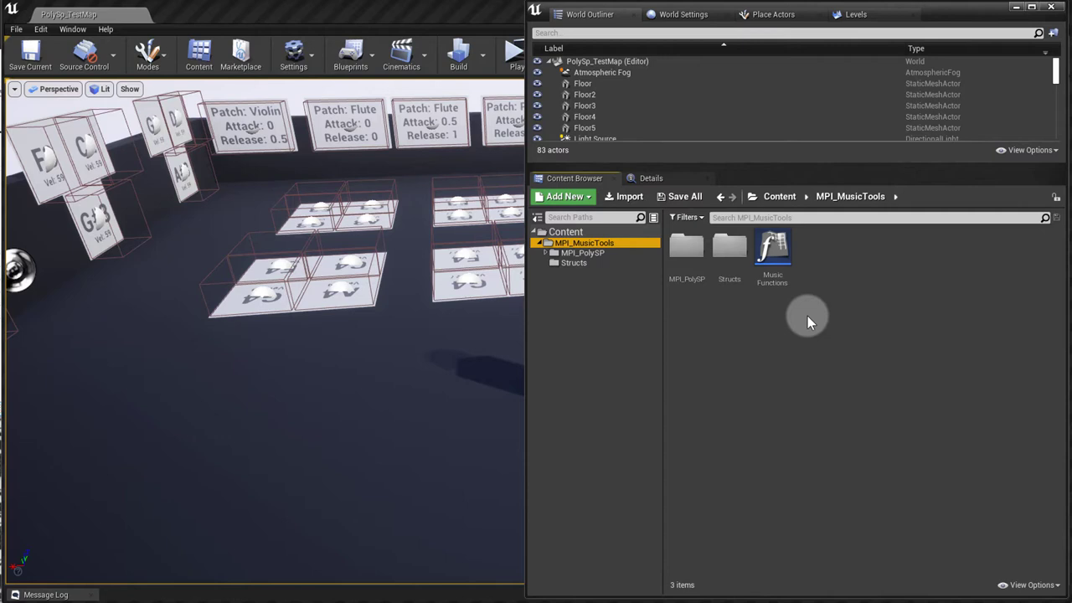
pyautogui.click(575, 263)
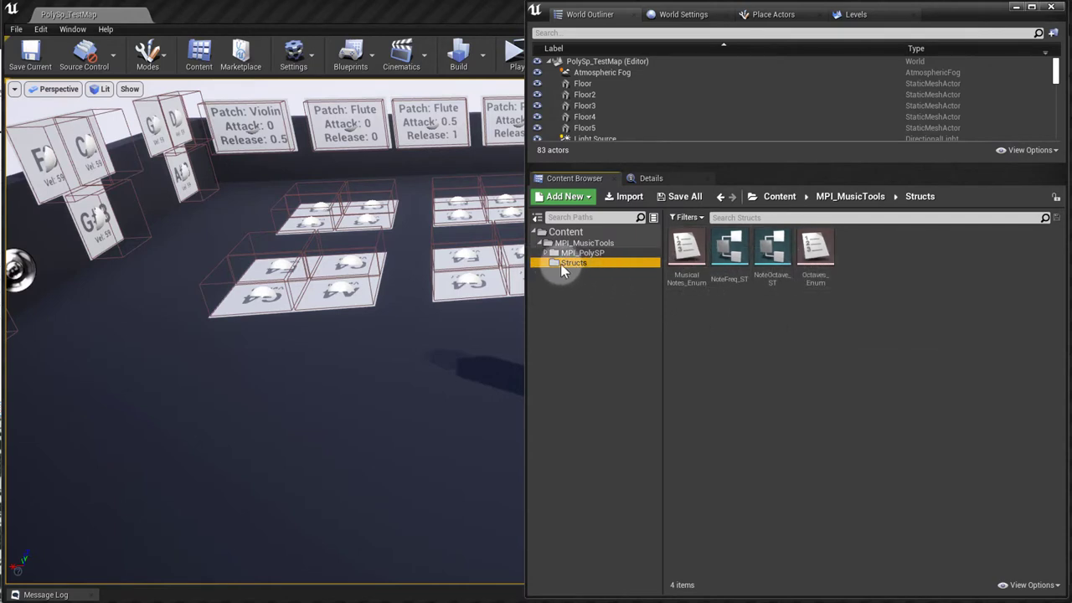
pyautogui.click(575, 244)
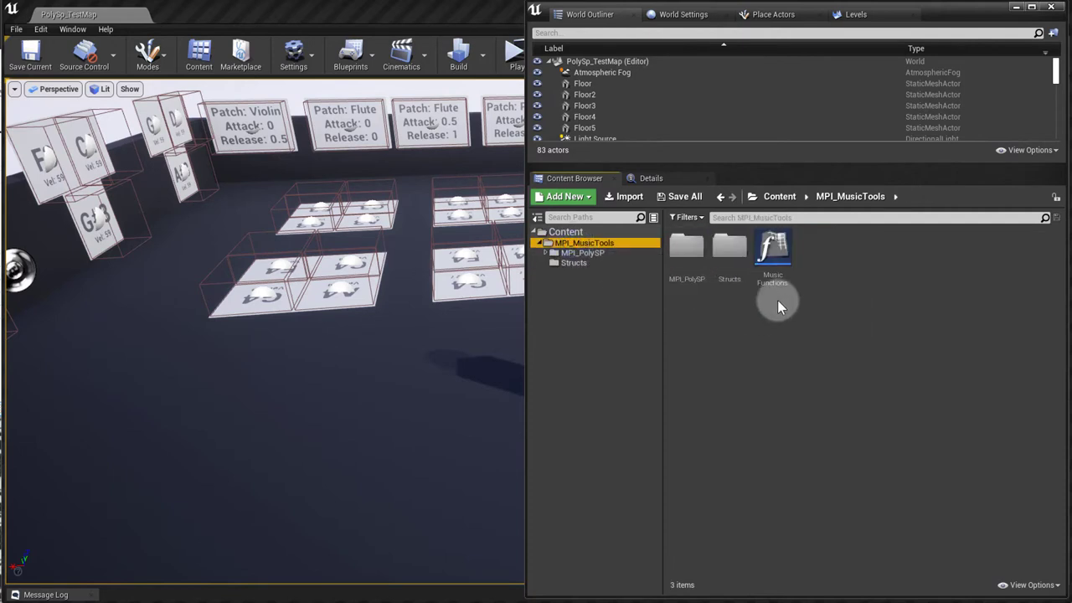
pyautogui.doubleClick(773, 251)
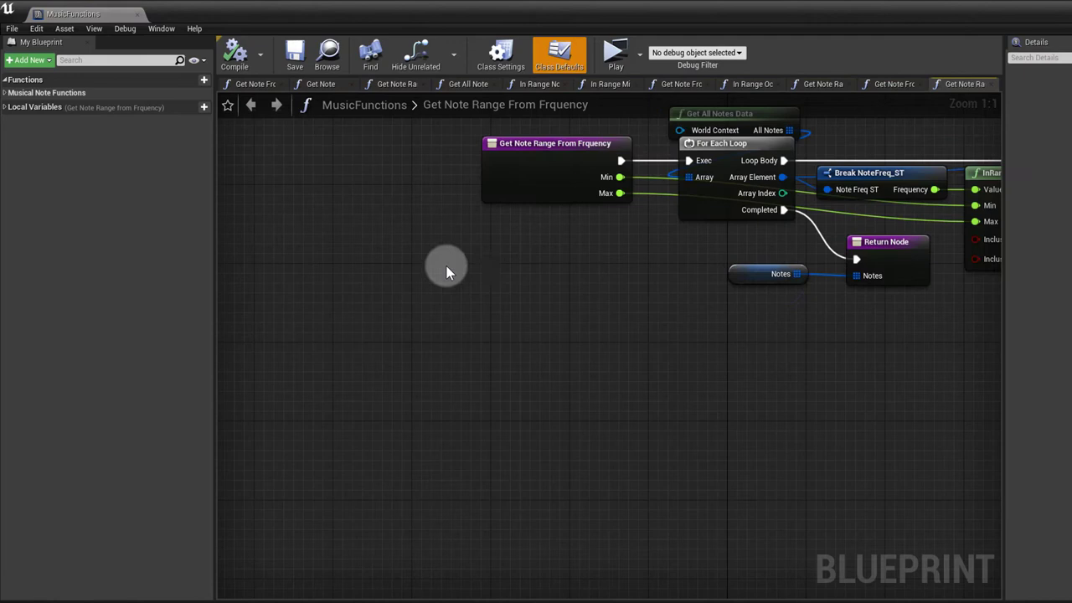
# Place a Get Note node from Musical Note Functions, fed by a new Make NoteOctave_ST node.
pyautogui.click(10, 93)
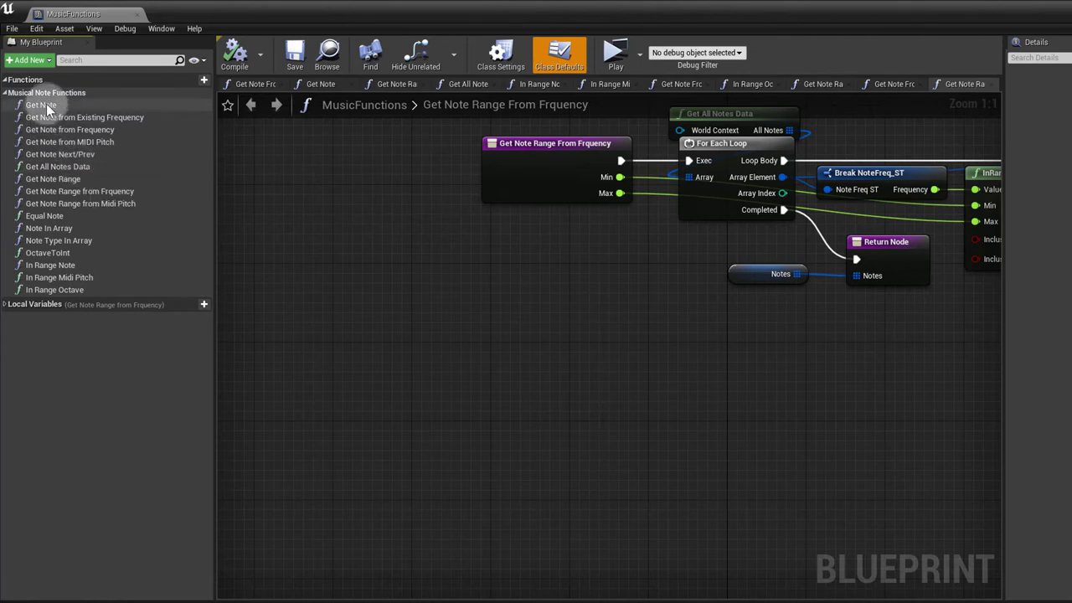
pyautogui.moveTo(48, 108); pyautogui.dragTo(503, 316)
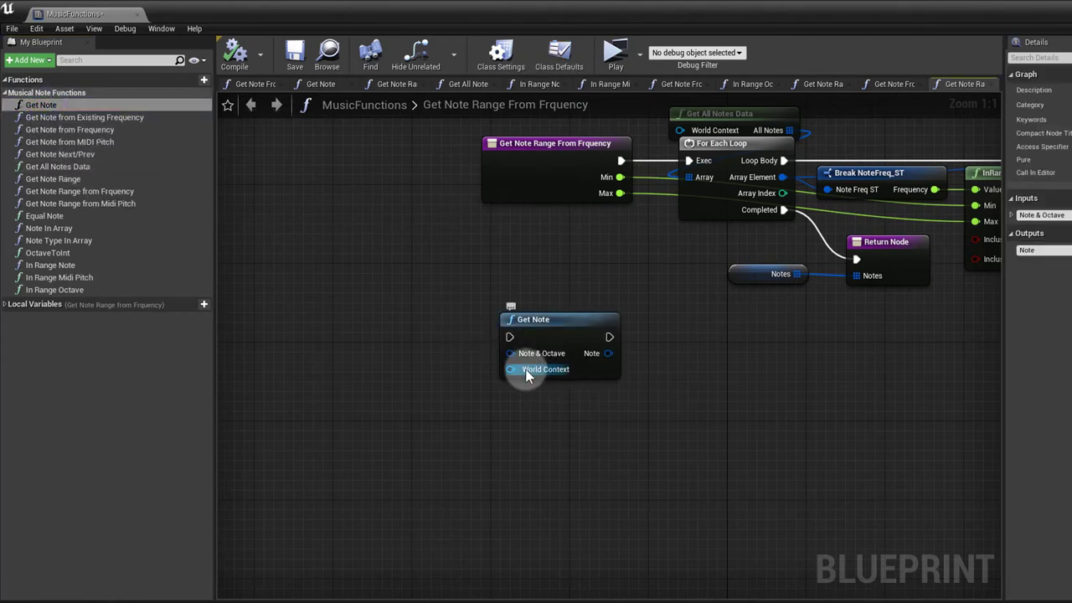
pyautogui.moveTo(512, 353); pyautogui.dragTo(459, 357)
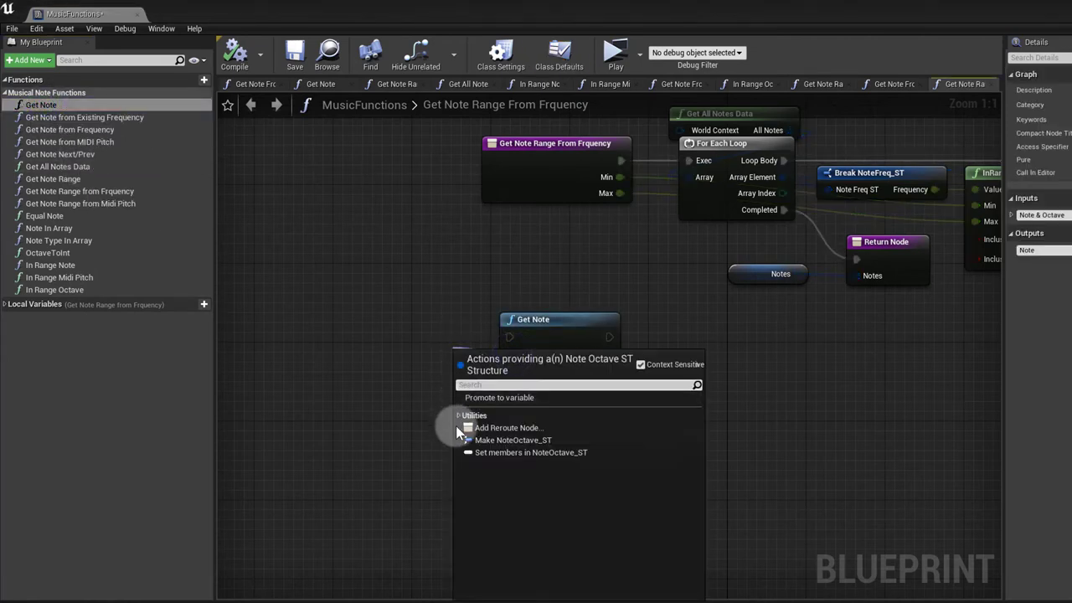
pyautogui.click(489, 441)
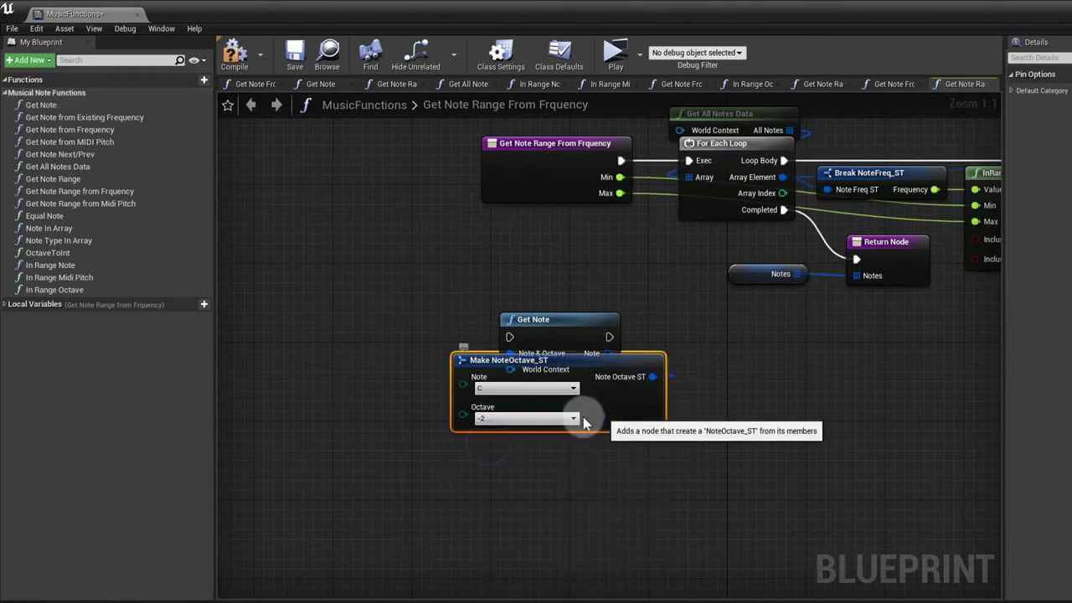
pyautogui.moveTo(583, 422); pyautogui.dragTo(382, 412)
pyautogui.moveTo(445, 433); pyautogui.dragTo(513, 430, button='right')
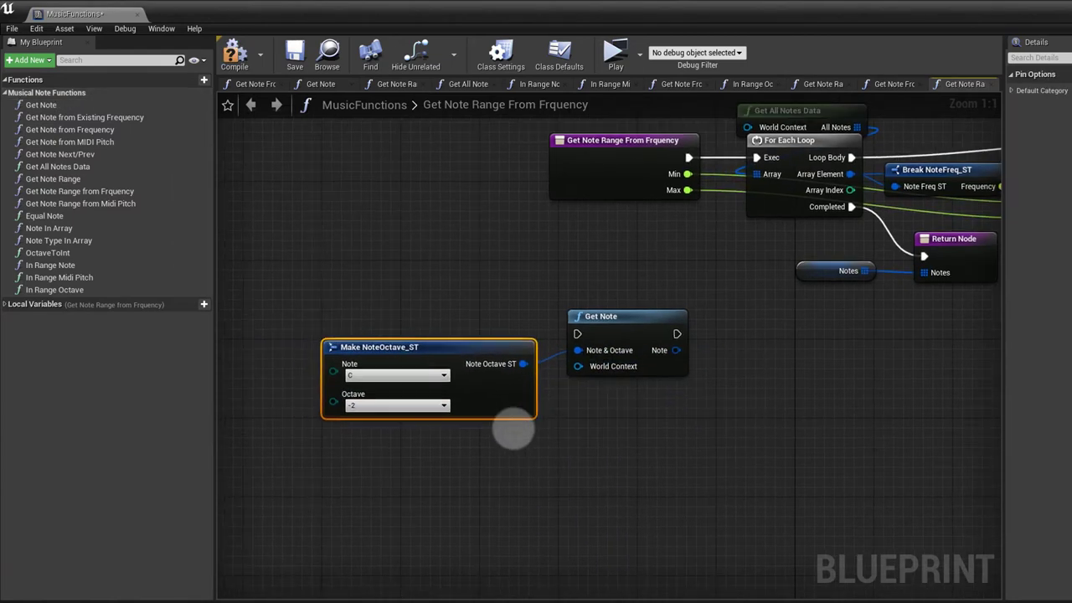
# Set Make NoteOctave_ST to F# octave 3 and attach Break NoteFreq_ST to Get Note's output.
pyautogui.click(397, 375)
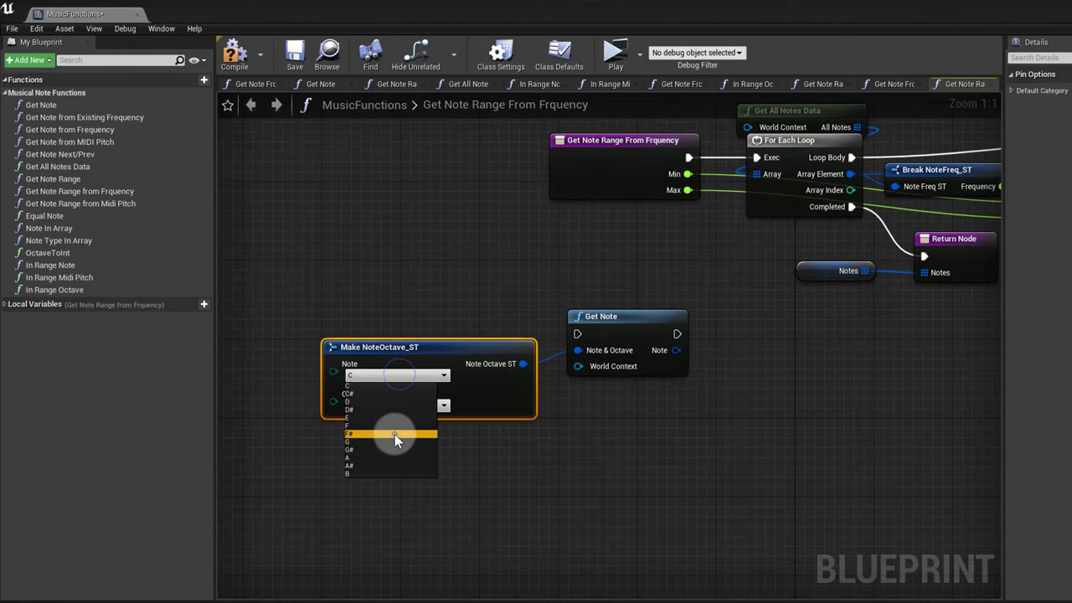
pyautogui.click(371, 431)
pyautogui.click(375, 406)
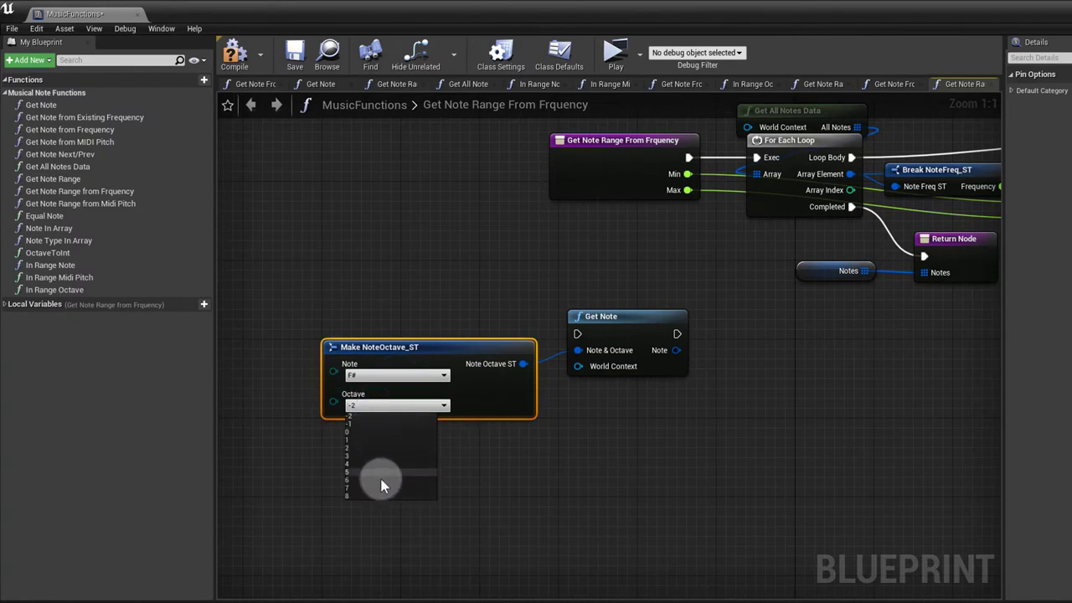
pyautogui.click(378, 454)
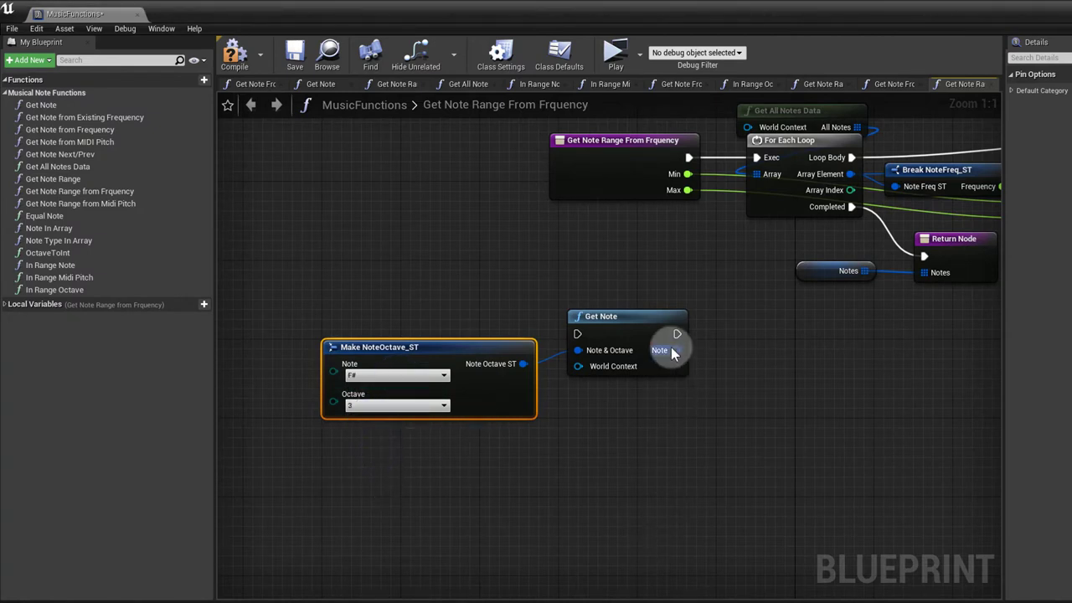
pyautogui.moveTo(676, 350); pyautogui.dragTo(744, 387)
pyautogui.click(802, 244)
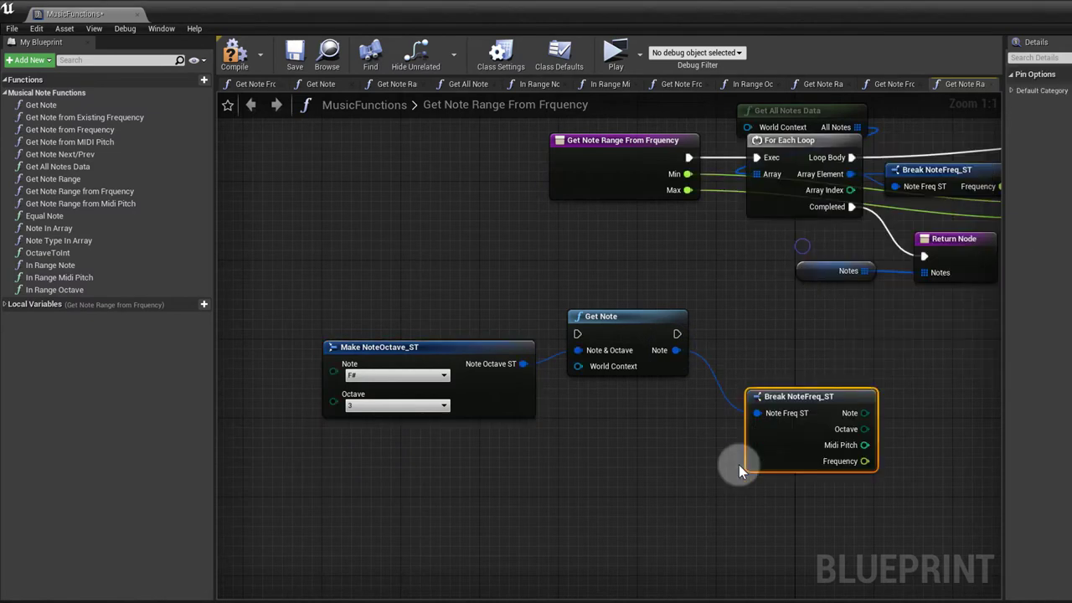
pyautogui.moveTo(739, 465); pyautogui.dragTo(540, 447, button='right')
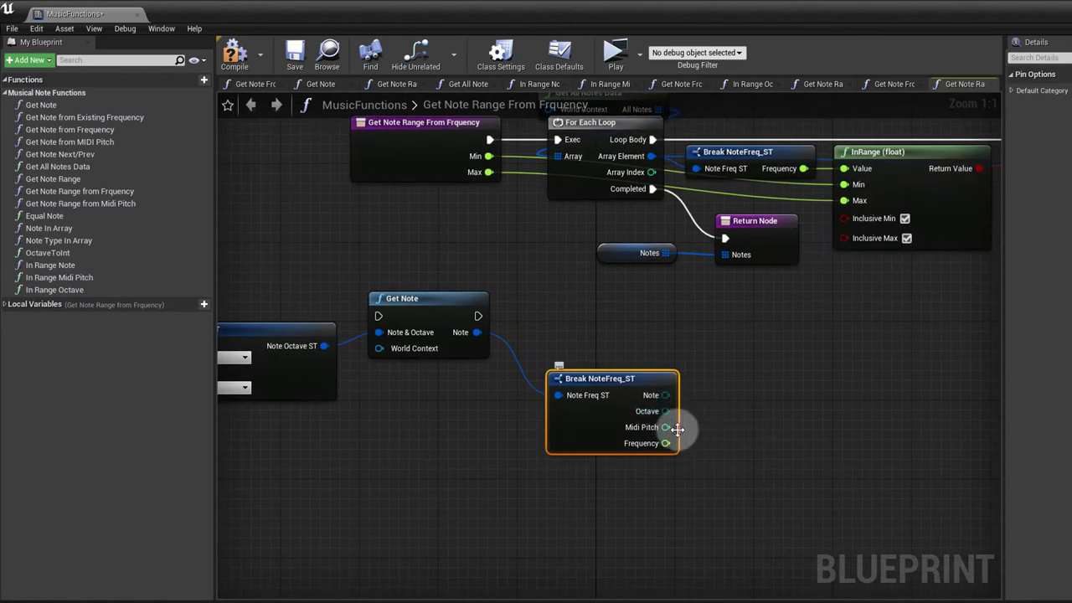
# Add a trial equality check on Break NoteFreq_ST's Note output, then delete it.
pyautogui.moveTo(666, 395); pyautogui.dragTo(732, 444)
pyautogui.write('=')
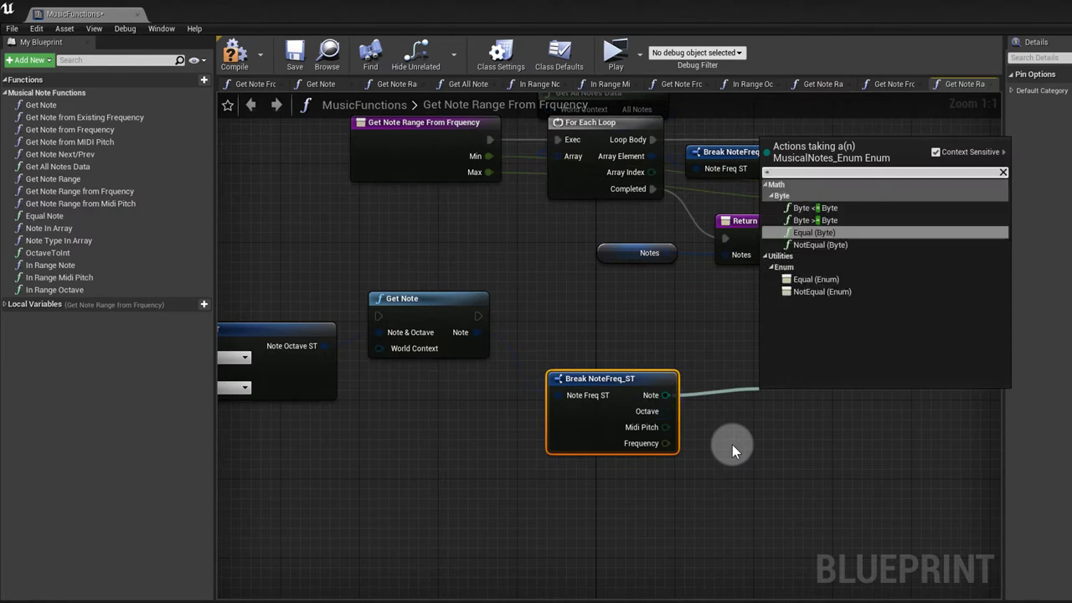
pyautogui.press('Return')
pyautogui.click(803, 417)
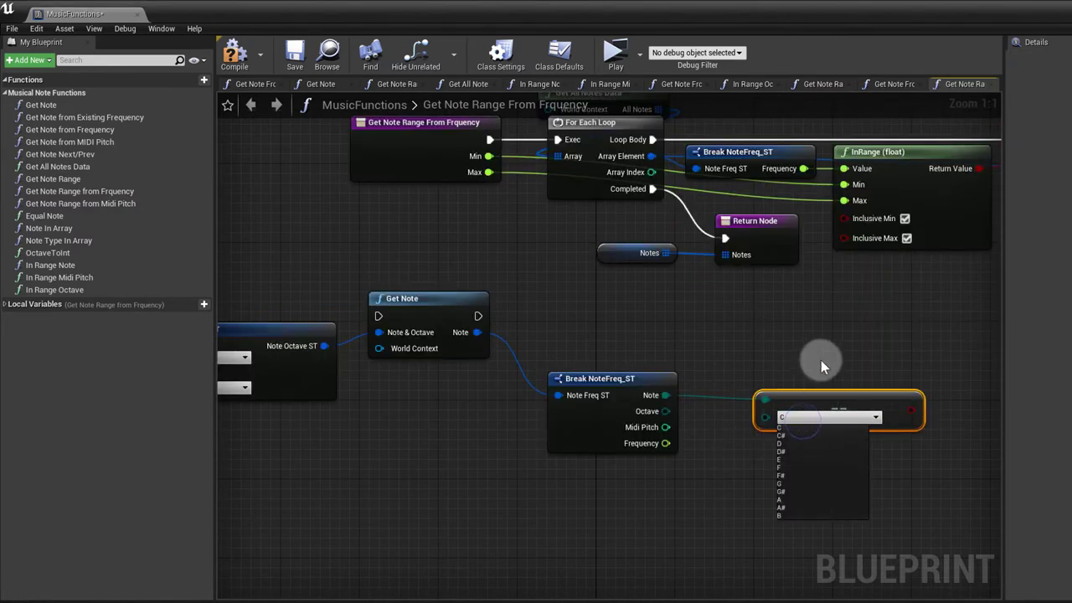
pyautogui.click(838, 394)
pyautogui.press('Delete')
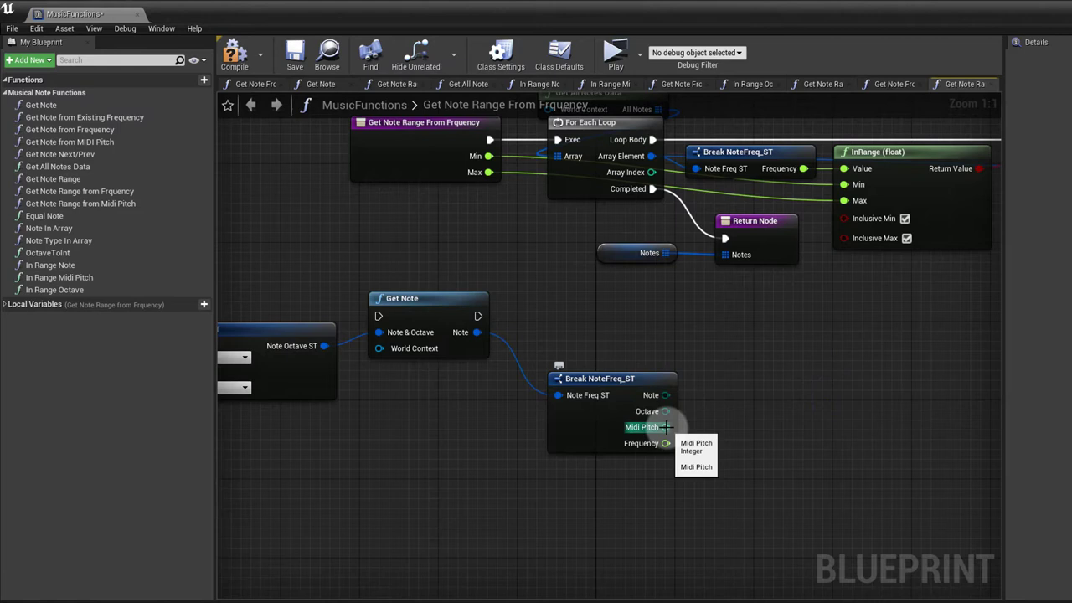
# Move Break NoteFreq_ST up-left and browse the actions offered from Midi Pitch and Frequency.
pyautogui.moveTo(664, 427); pyautogui.dragTo(723, 427)
pyautogui.press('Escape')
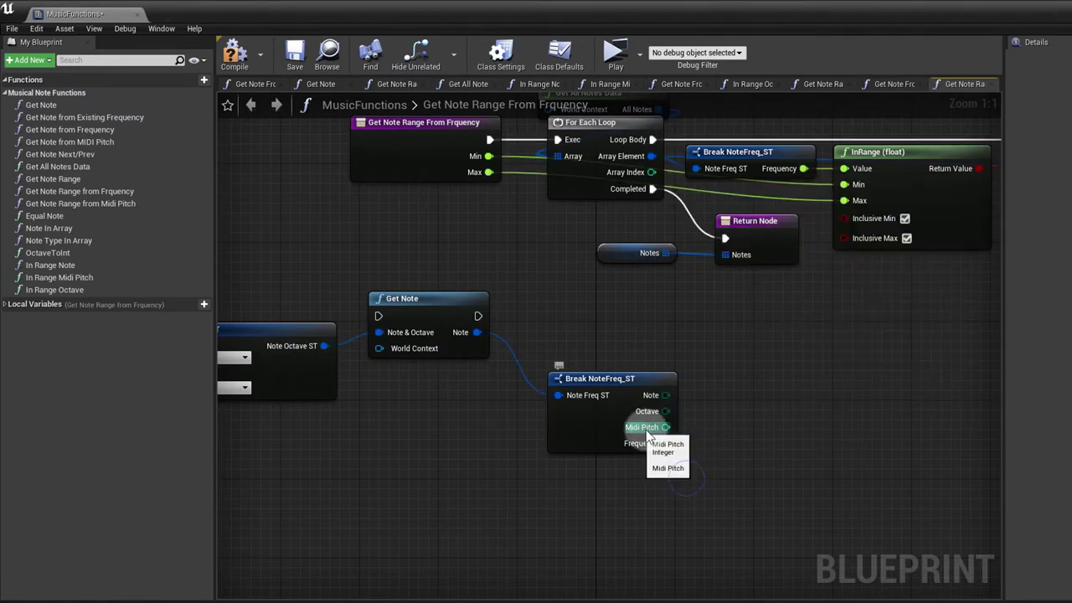
pyautogui.moveTo(690, 435); pyautogui.dragTo(778, 438, button='right')
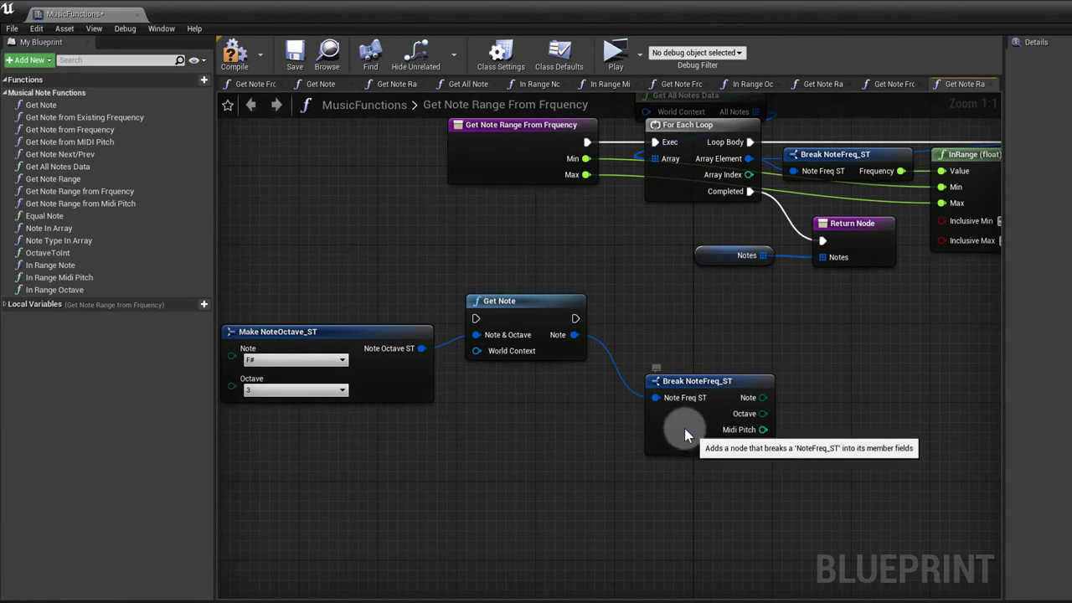
pyautogui.moveTo(685, 428); pyautogui.dragTo(634, 408)
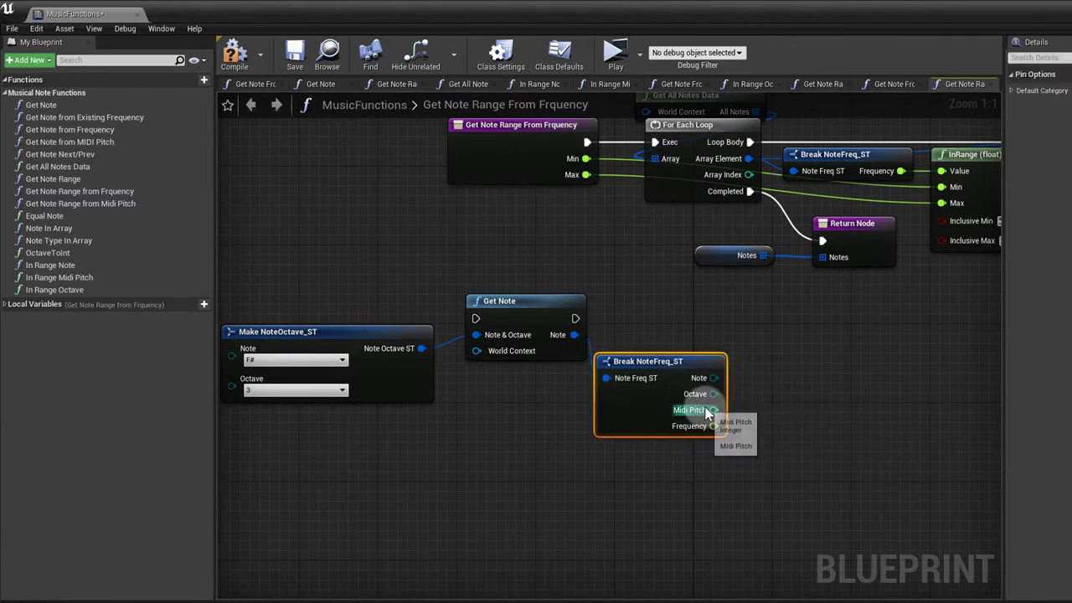
pyautogui.moveTo(714, 426); pyautogui.dragTo(757, 427)
pyautogui.click(731, 486)
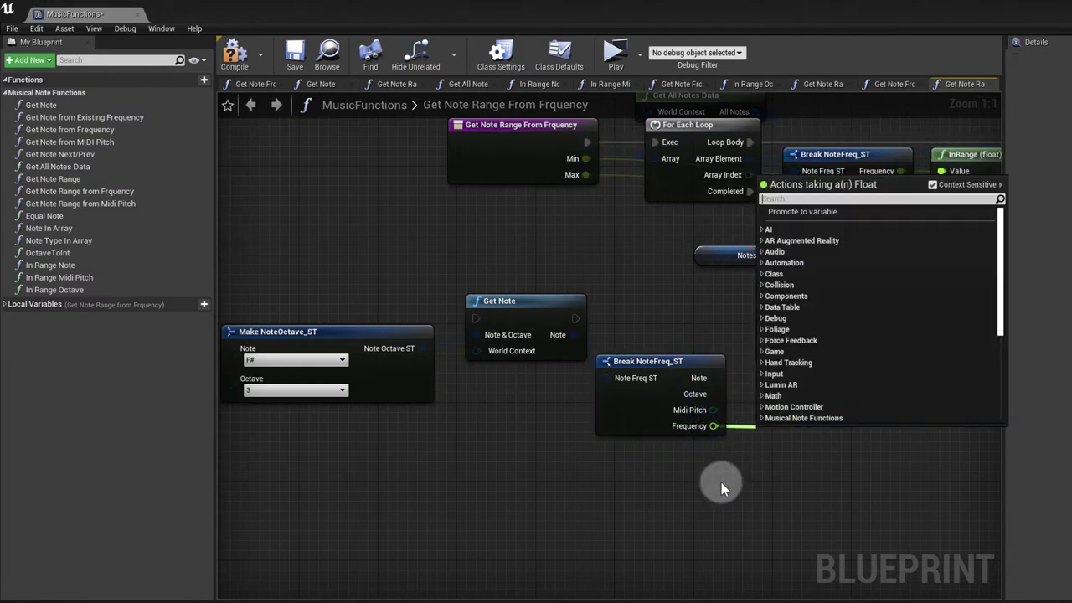
pyautogui.click(721, 482)
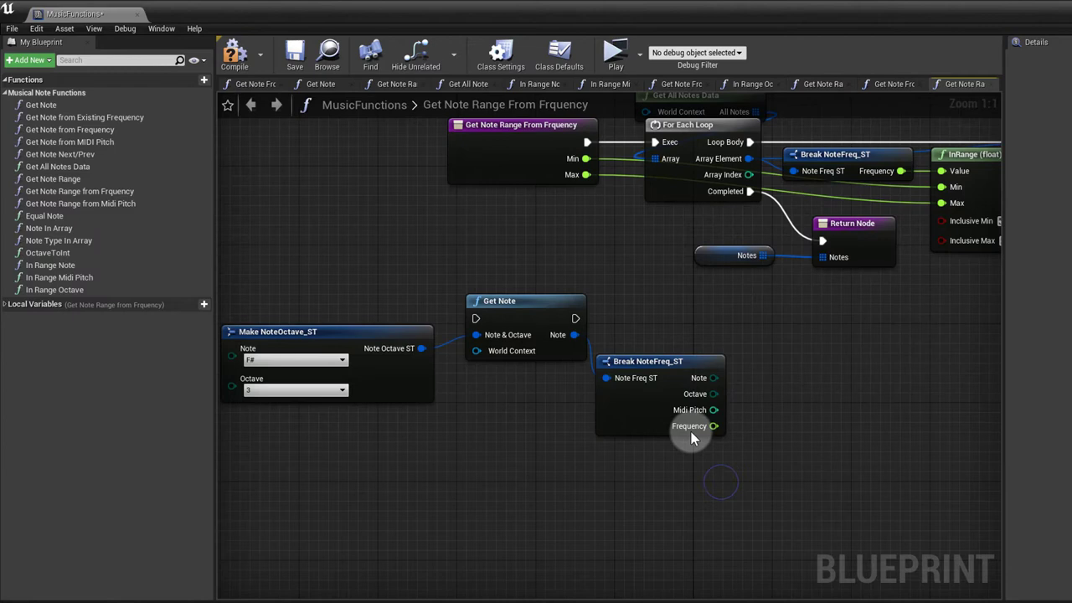
pyautogui.moveTo(714, 426); pyautogui.dragTo(747, 428)
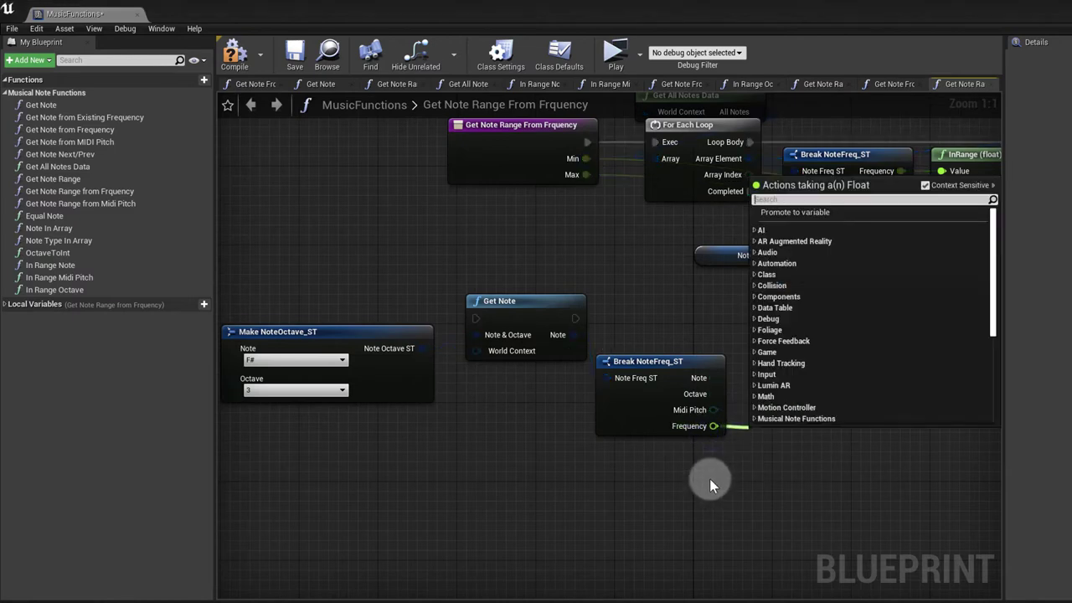
# Delete the Make NoteOctave_ST, Get Note and Break NoteFreq_ST trial nodes.
pyautogui.moveTo(662, 481); pyautogui.dragTo(378, 318)
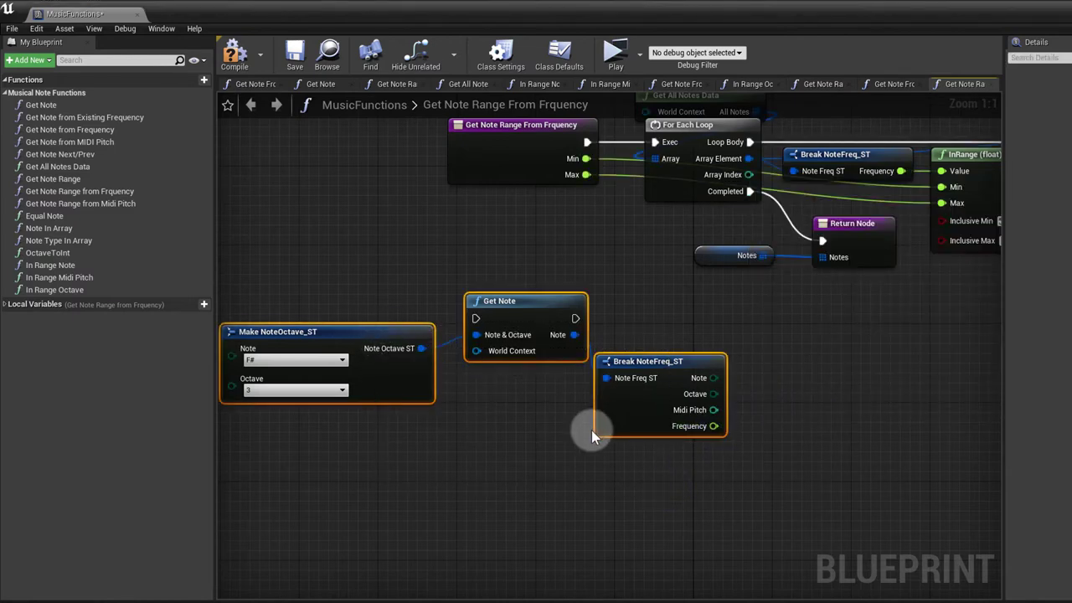
pyautogui.press('Delete')
pyautogui.moveTo(466, 355); pyautogui.dragTo(527, 265, button='right')
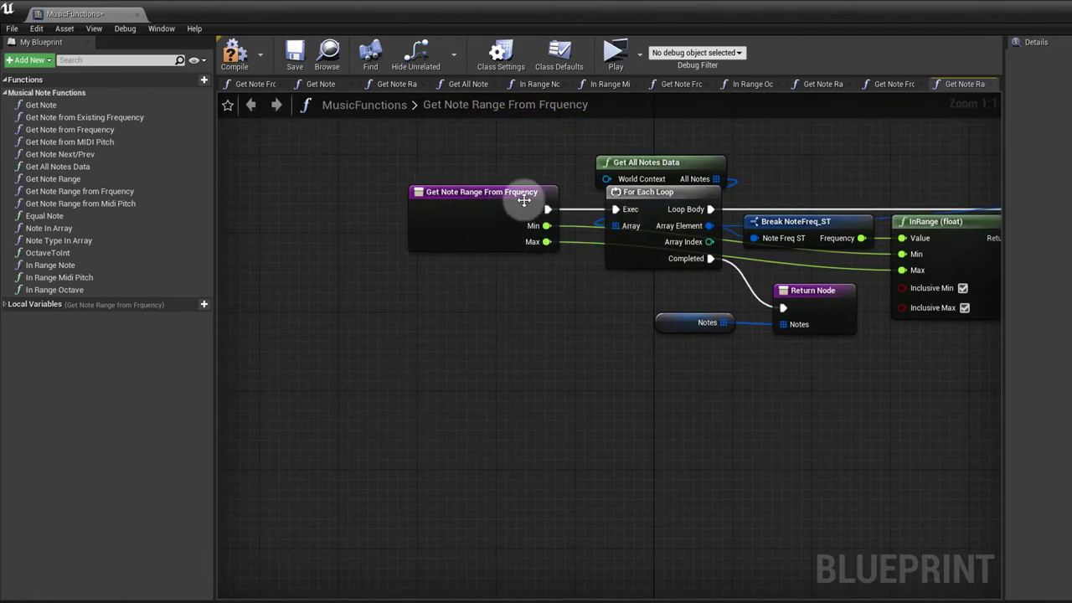
pyautogui.moveTo(469, 318); pyautogui.dragTo(260, 245, button='right')
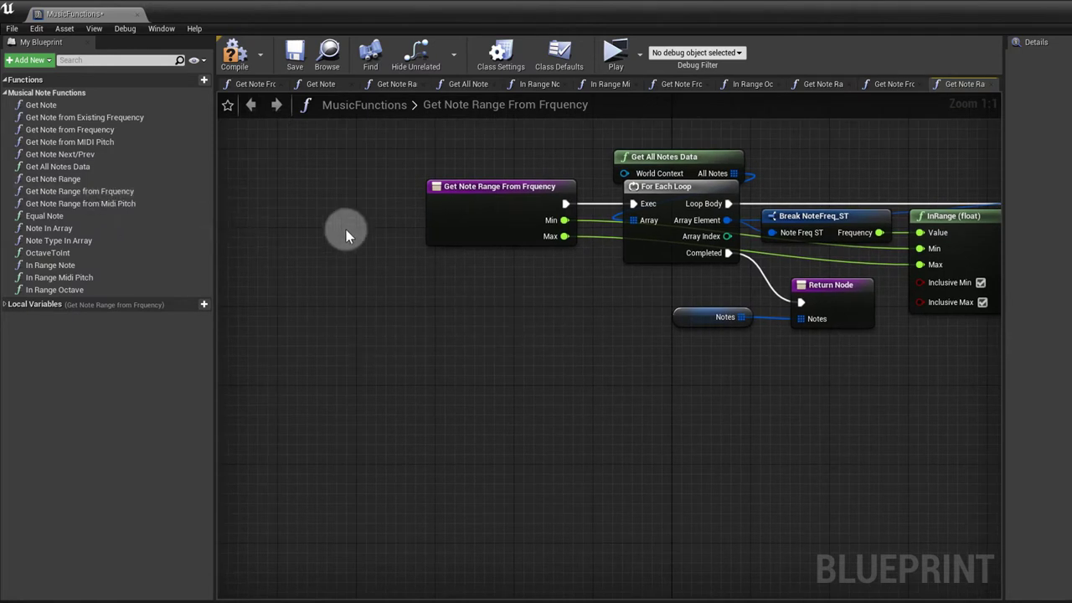
# Compile and save MusicFunctions, then close its Blueprint editor.
pyautogui.click(235, 54)
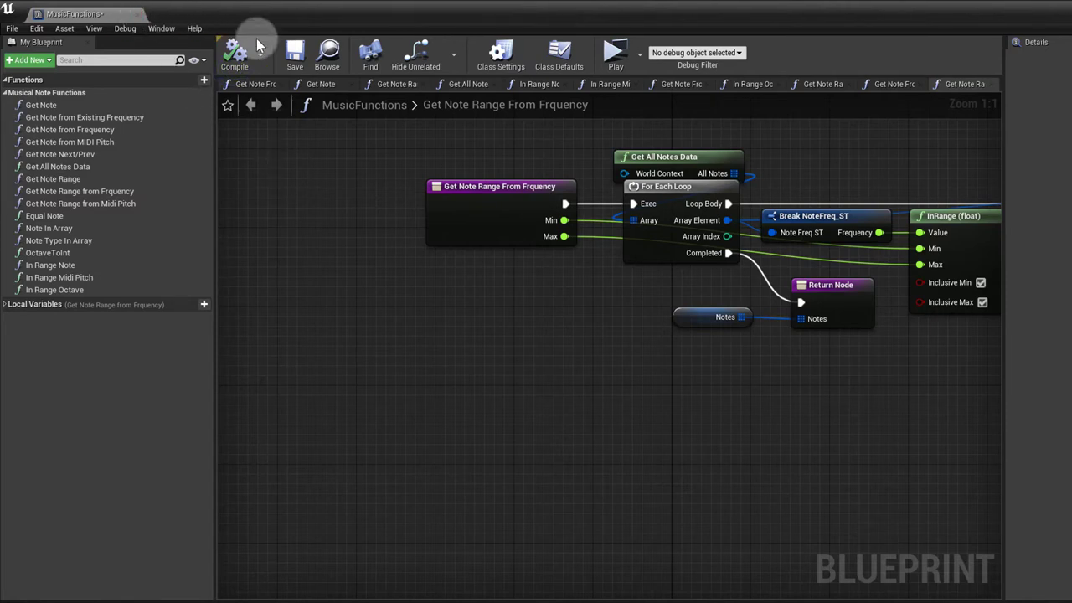
pyautogui.click(295, 53)
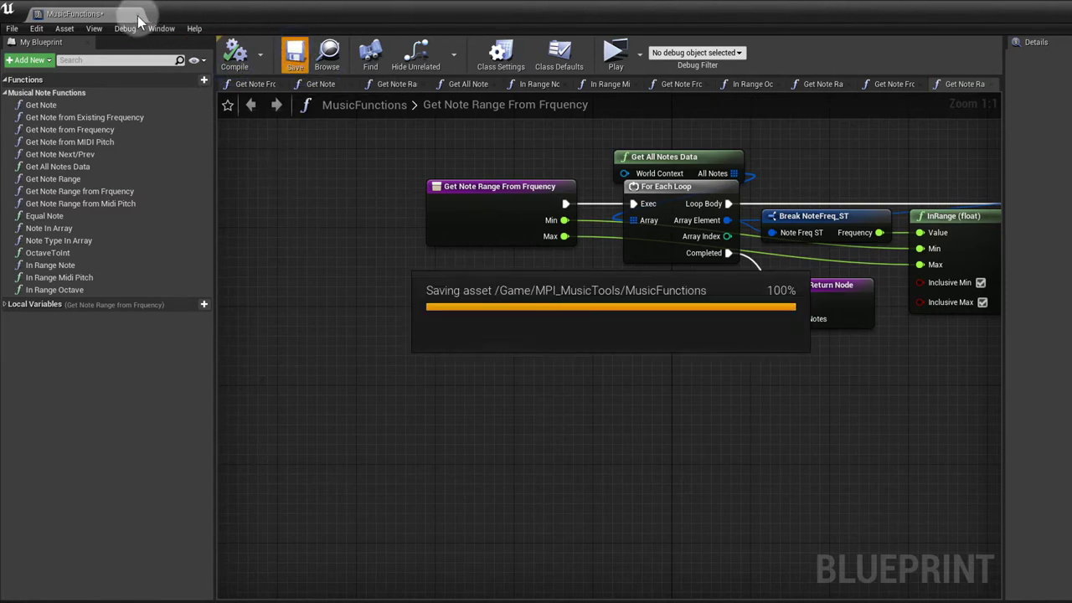
pyautogui.click(138, 15)
# Drop a PolySP_NotePad from MPI_PolySP > BasicExample > BP into the level as PolySP_NotePad38.
pyautogui.click(765, 330)
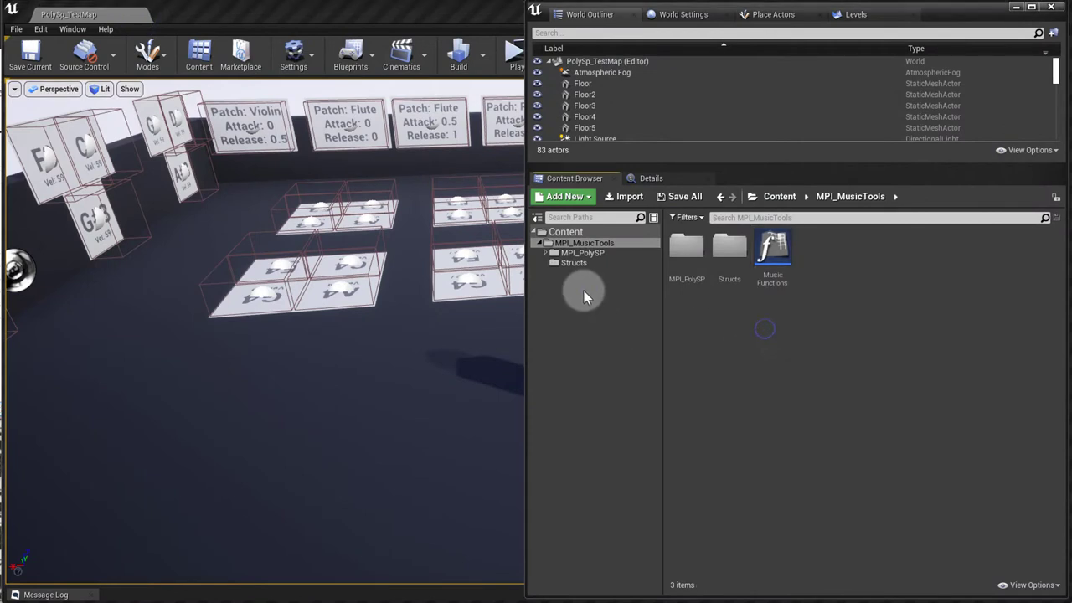
pyautogui.click(549, 252)
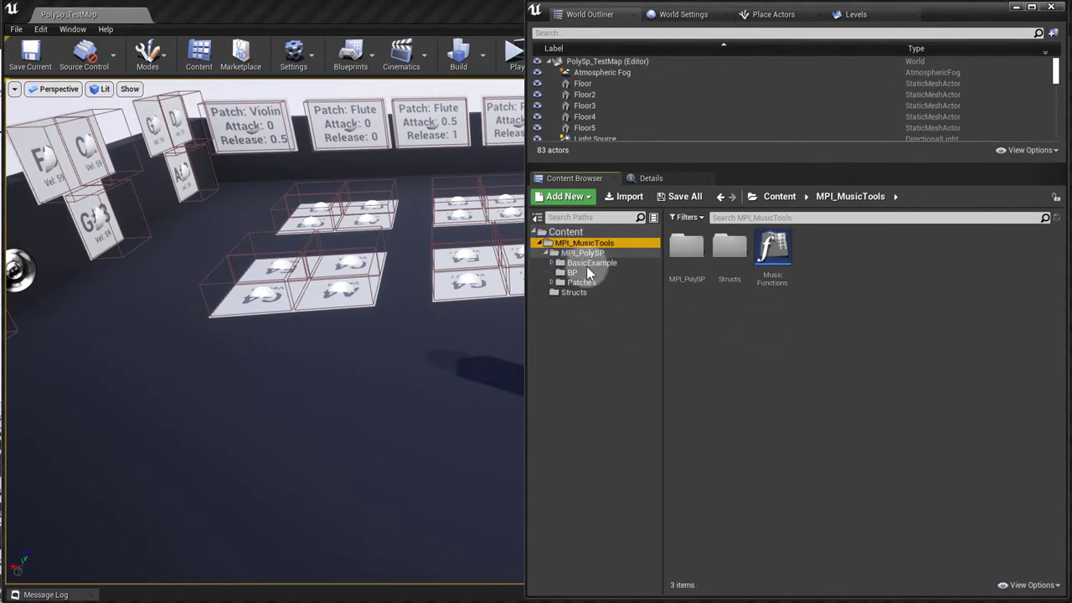
pyautogui.click(586, 263)
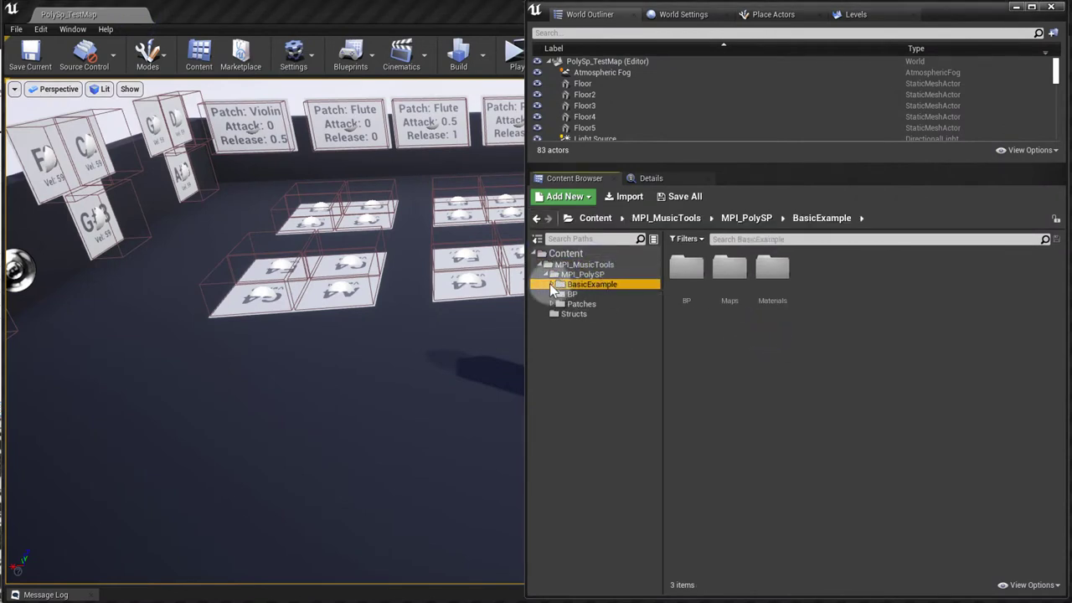
pyautogui.click(591, 304)
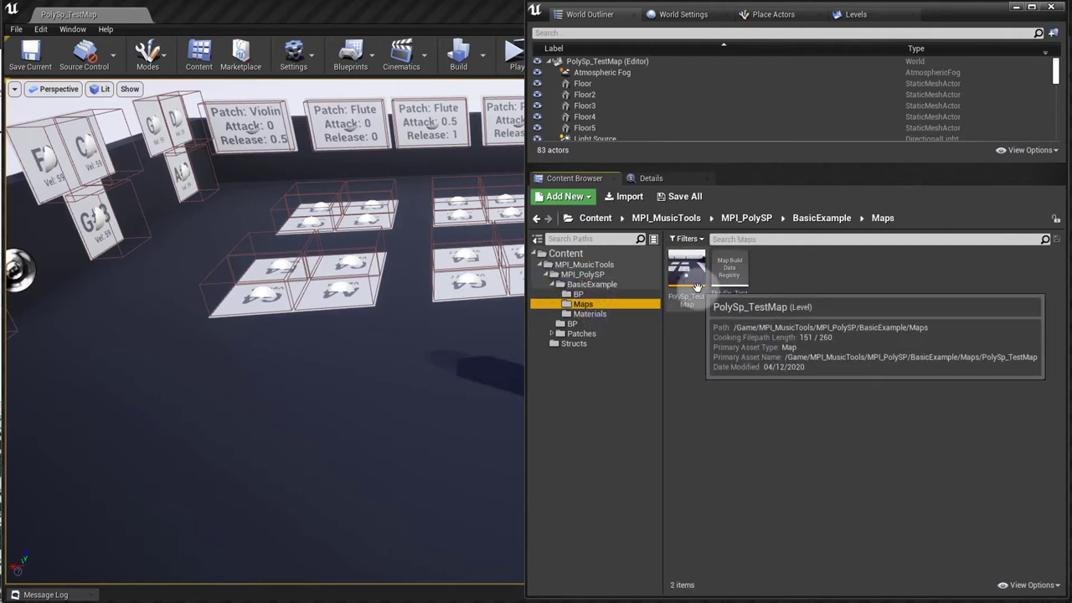
pyautogui.click(586, 294)
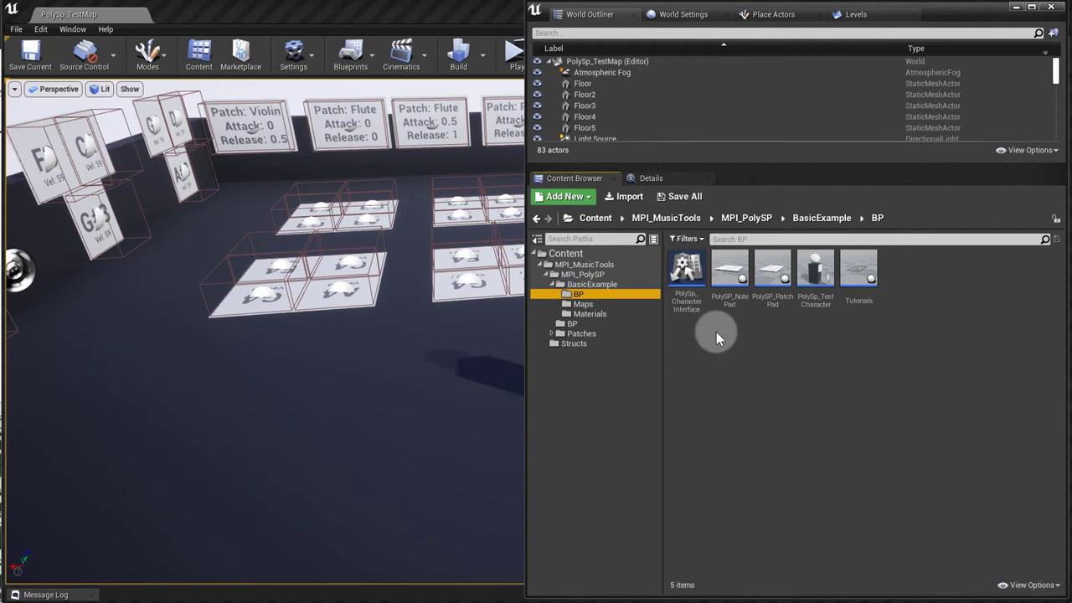
pyautogui.click(726, 277)
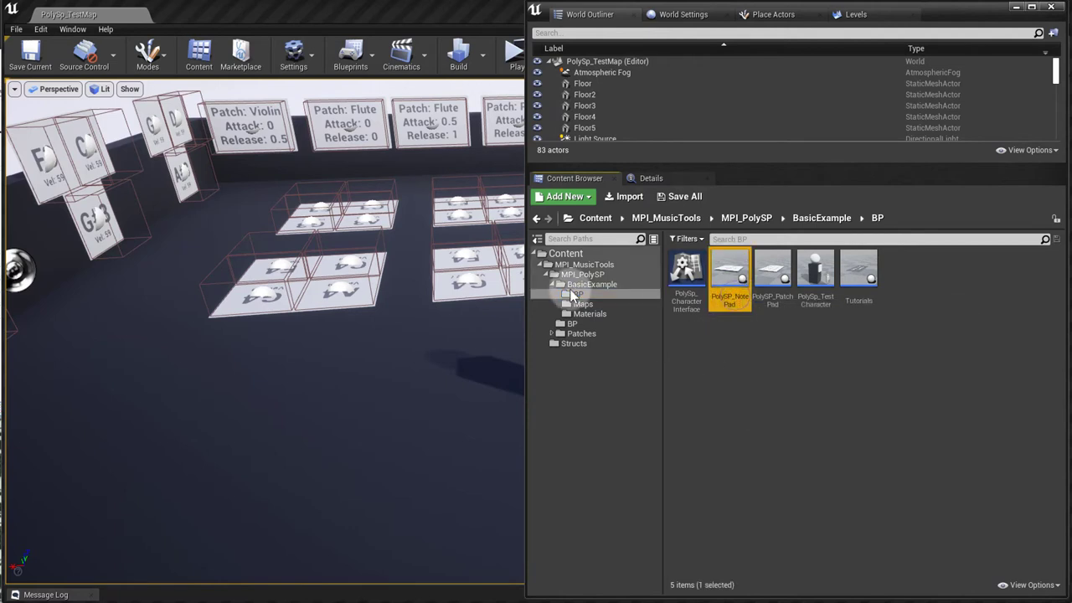
pyautogui.moveTo(737, 316); pyautogui.dragTo(440, 276)
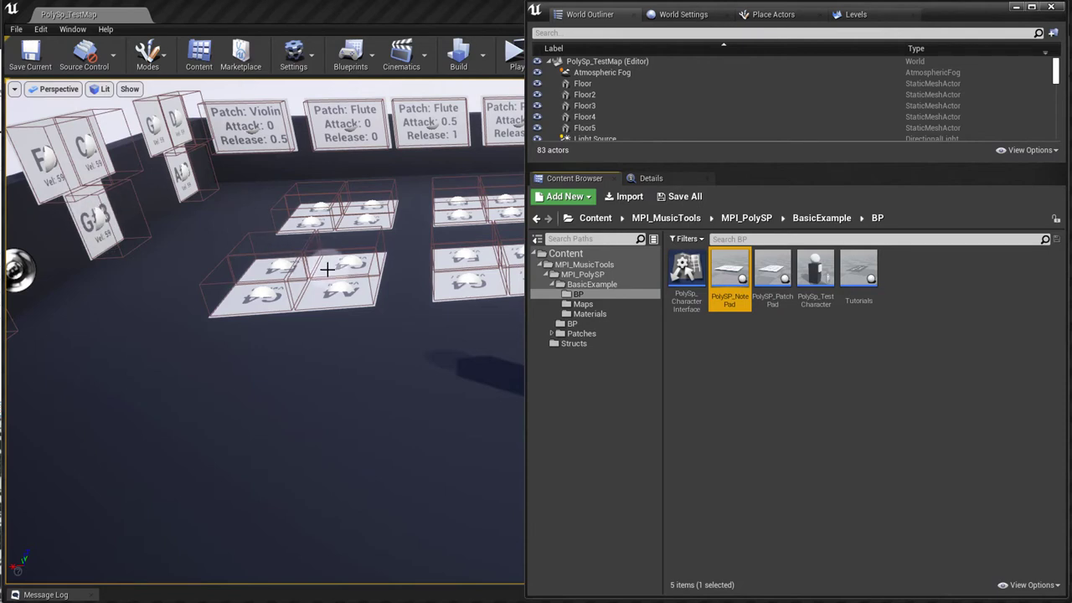
pyautogui.moveTo(338, 285); pyautogui.dragTo(337, 285)
# Inspect the new note pad's Note And Octave settings, then select the F3 pad.
pyautogui.click(677, 178)
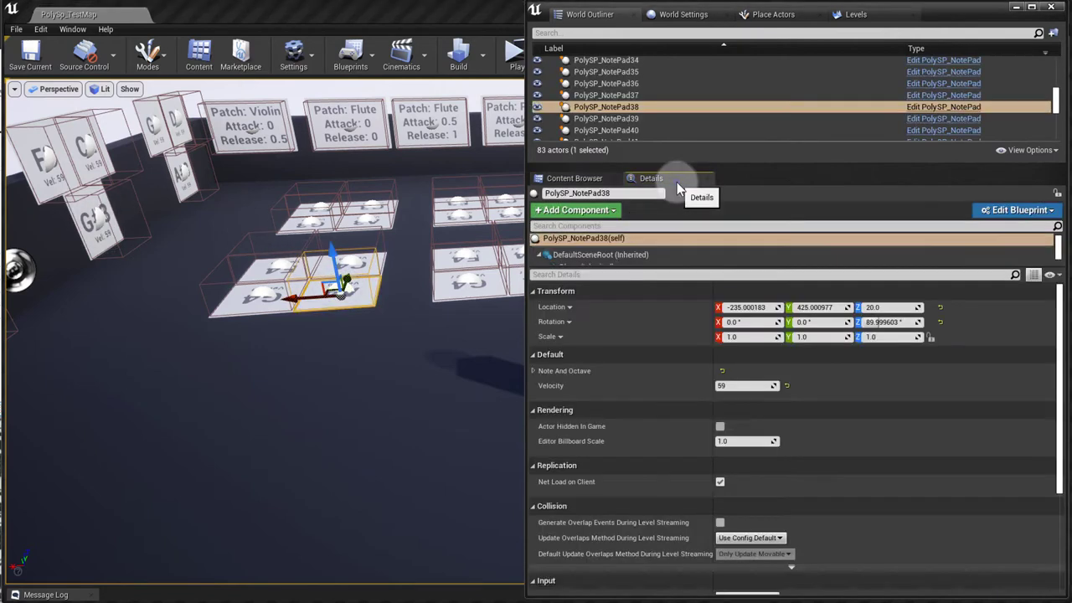
pyautogui.click(535, 370)
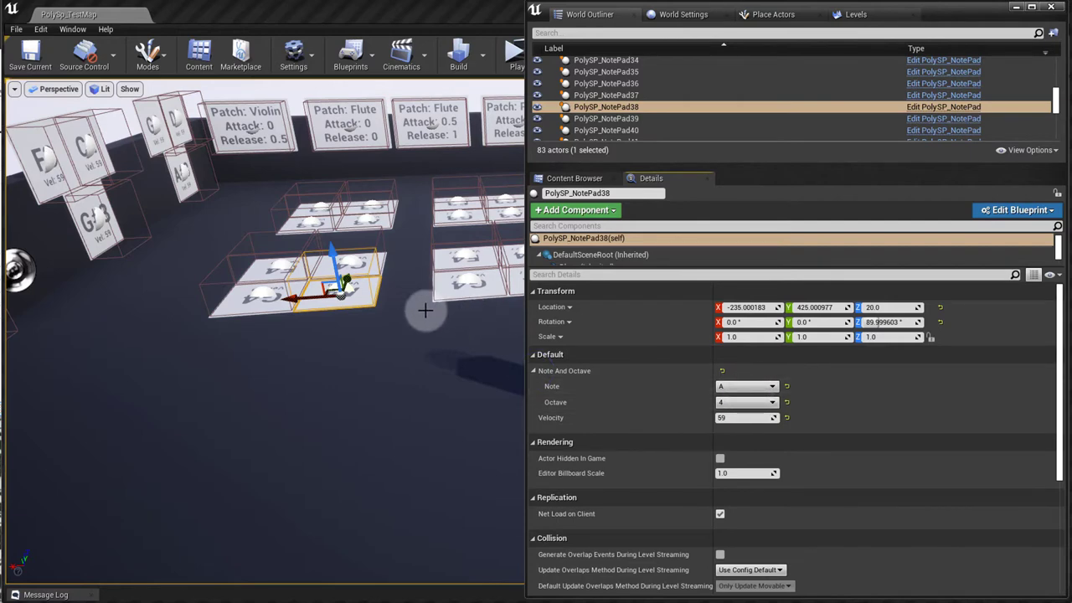
pyautogui.moveTo(426, 311); pyautogui.dragTo(131, 266, button='right')
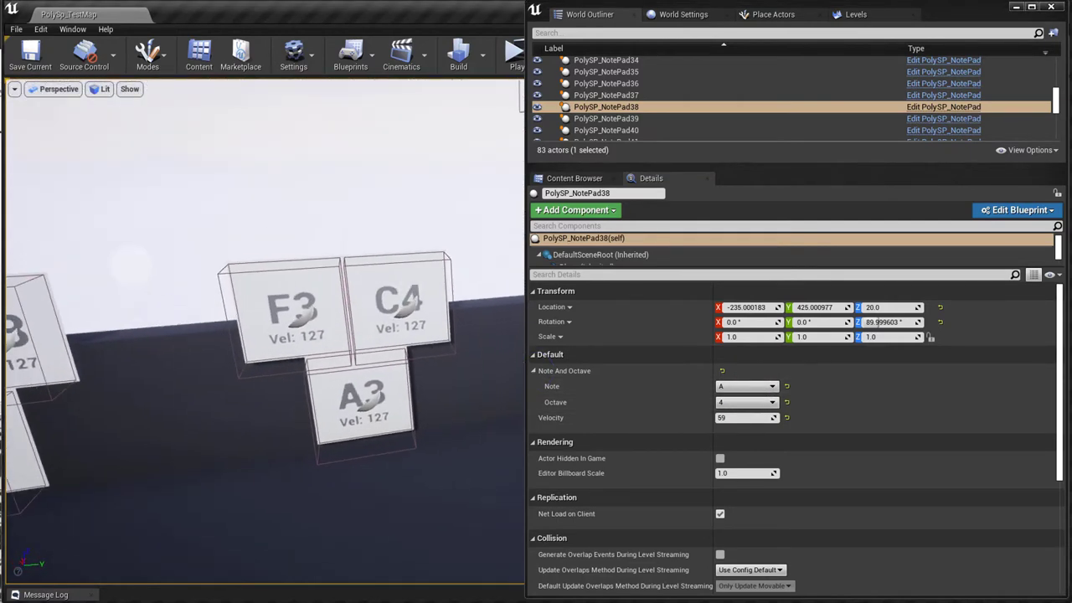
pyautogui.click(308, 286)
# Try the F3 pad as F# and E, restore note F, and reset velocity to 127.
pyautogui.click(733, 386)
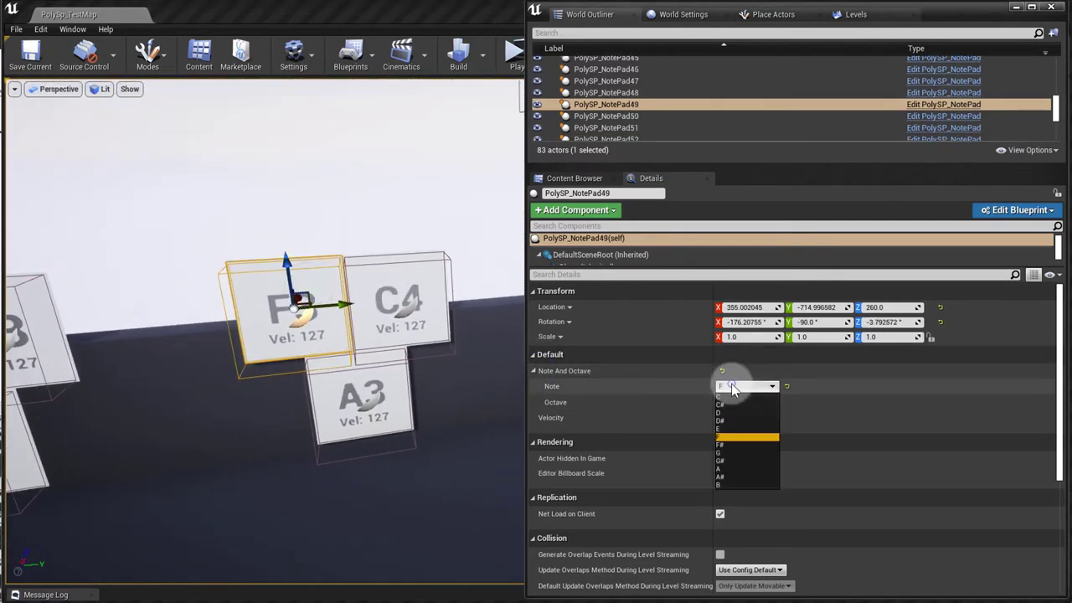
pyautogui.click(726, 445)
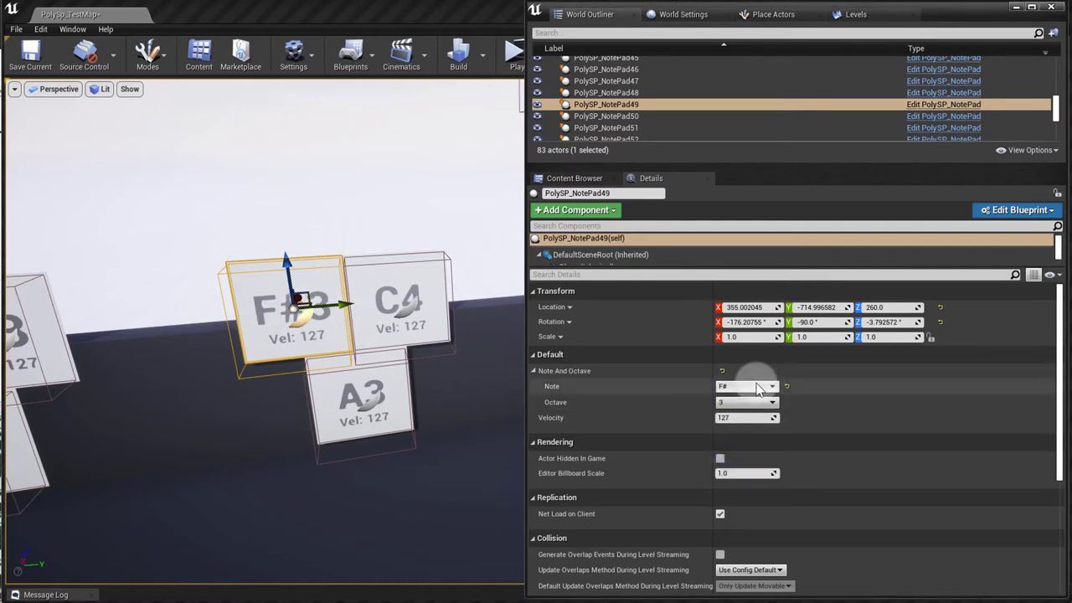
pyautogui.click(756, 386)
pyautogui.click(725, 429)
pyautogui.click(733, 386)
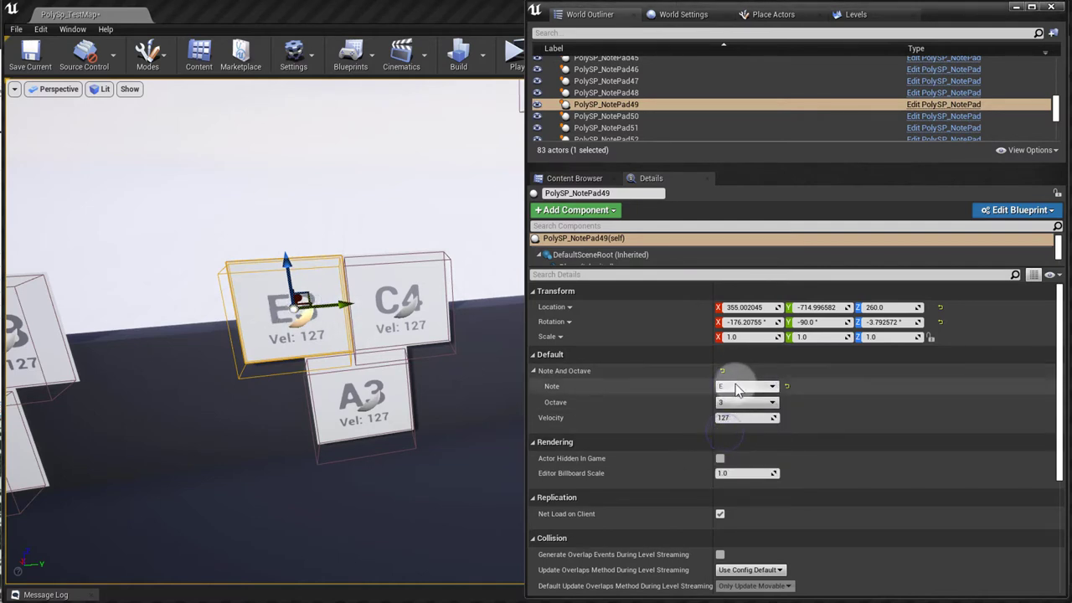
pyautogui.click(722, 437)
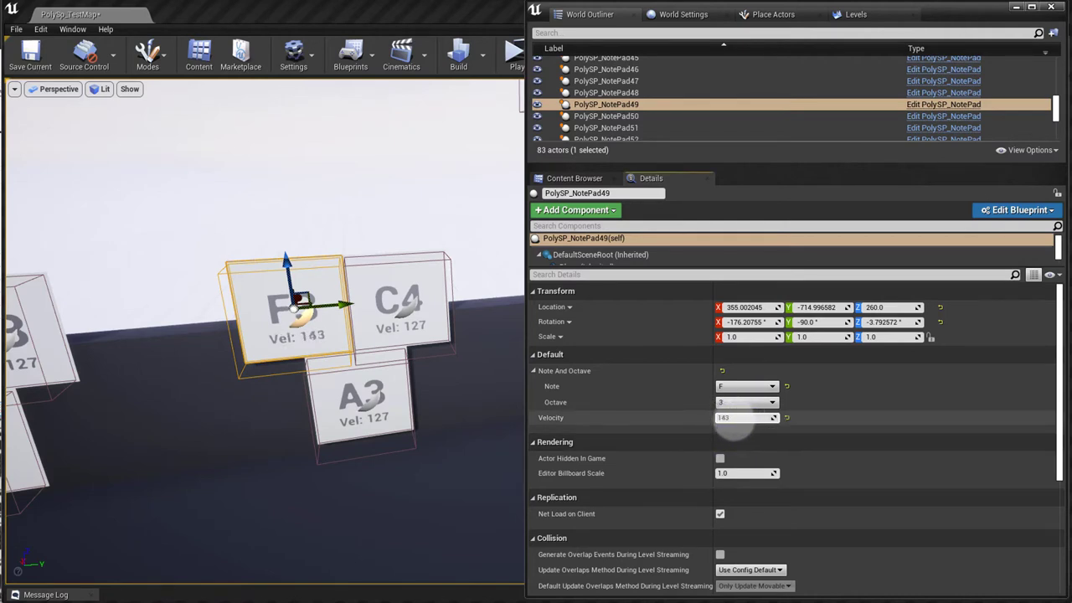
pyautogui.click(786, 418)
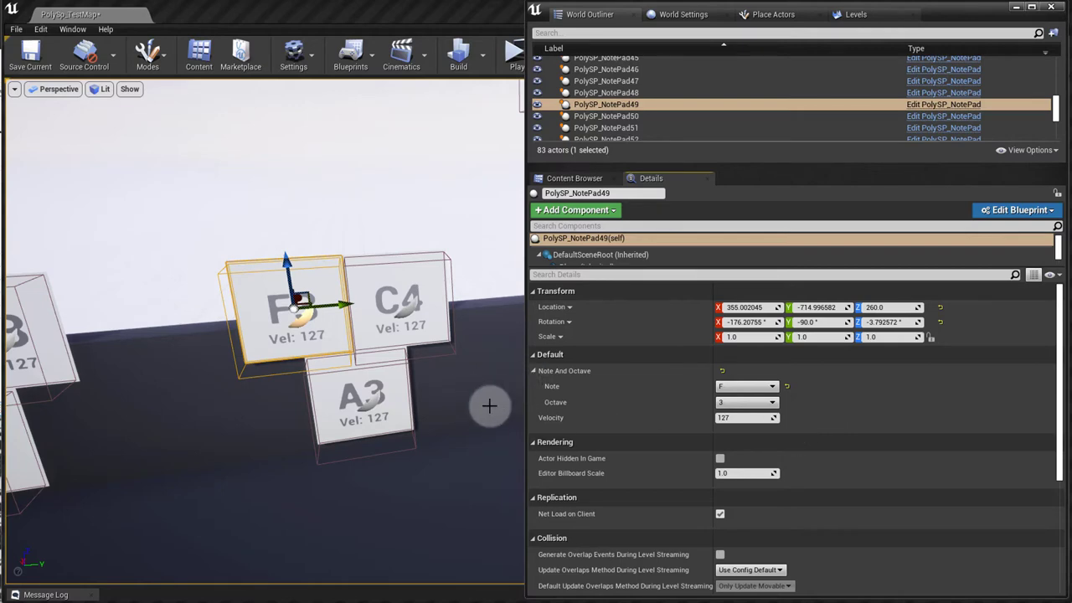
pyautogui.moveTo(478, 407); pyautogui.dragTo(885, 402, button='right')
pyautogui.hotkey('ctrl', 'b')
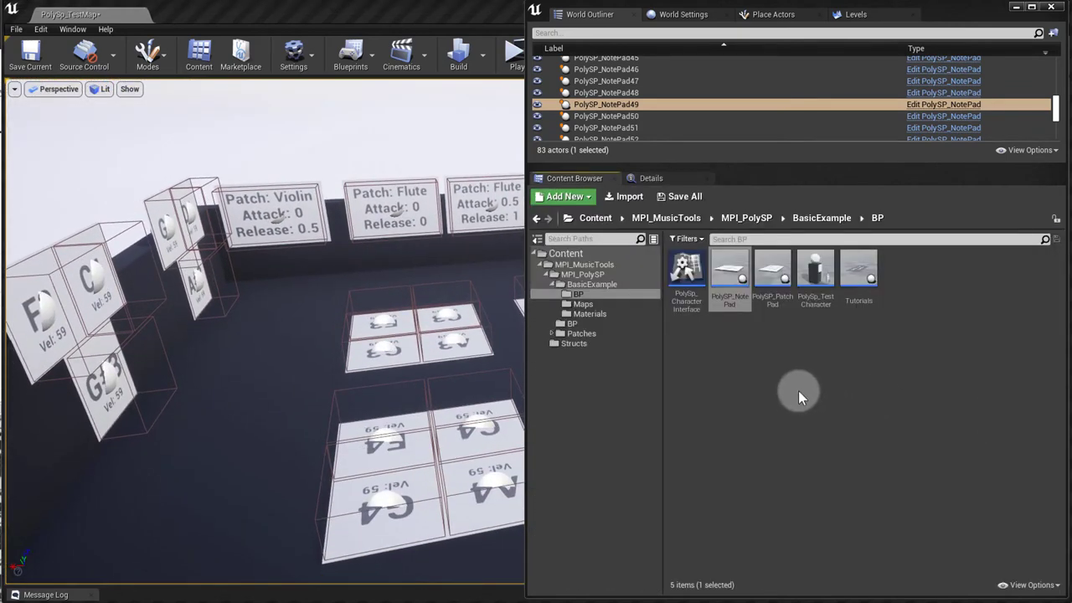
# Browse from the MPI_PolySP BP folder to Patches and select the PolySP_Patches data asset.
pyautogui.click(589, 325)
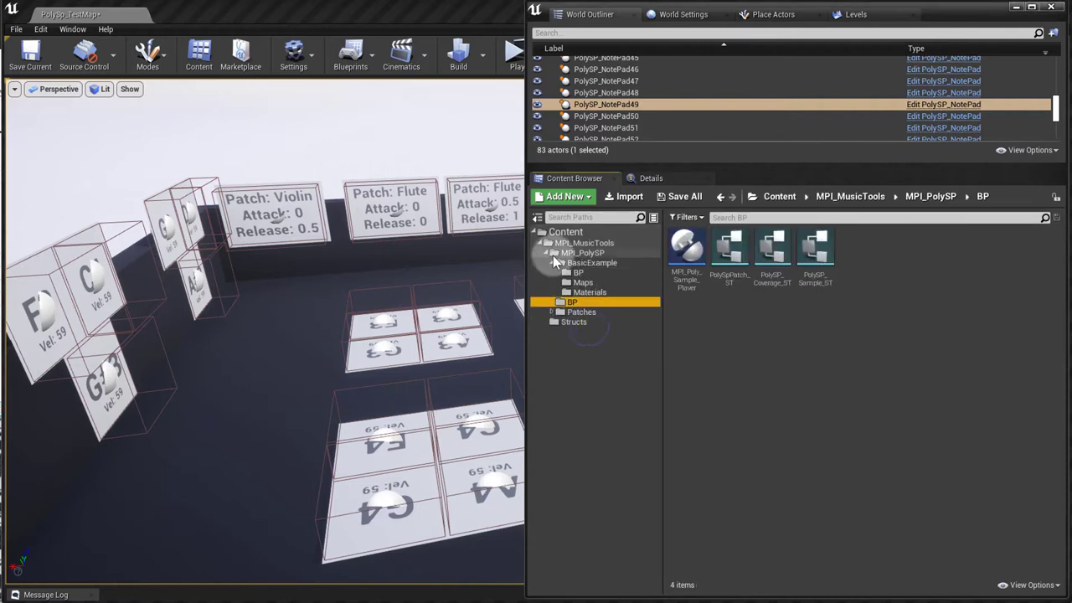
pyautogui.click(552, 263)
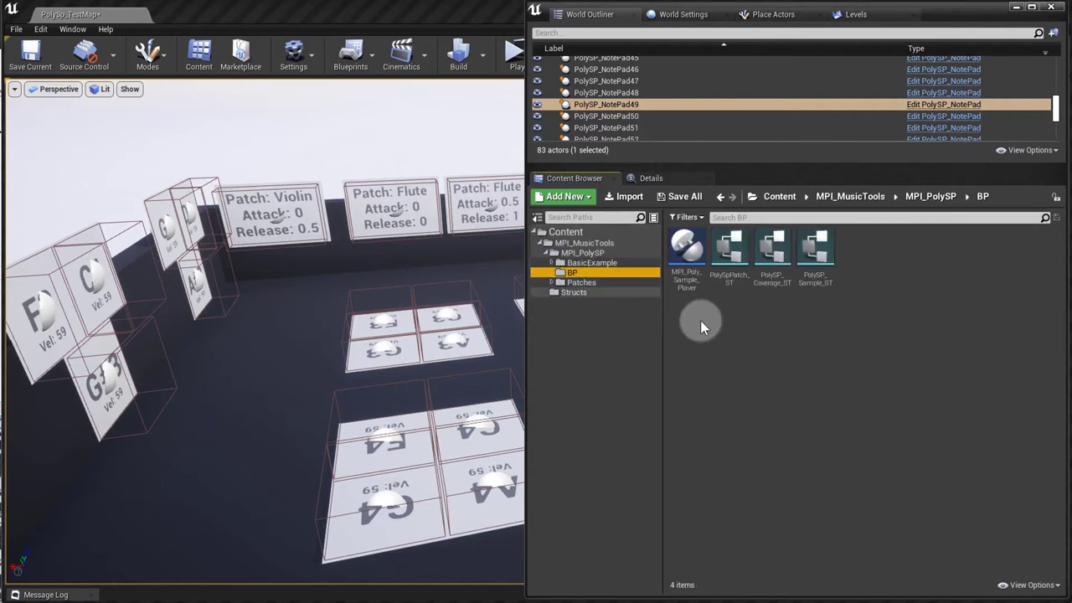
pyautogui.click(687, 285)
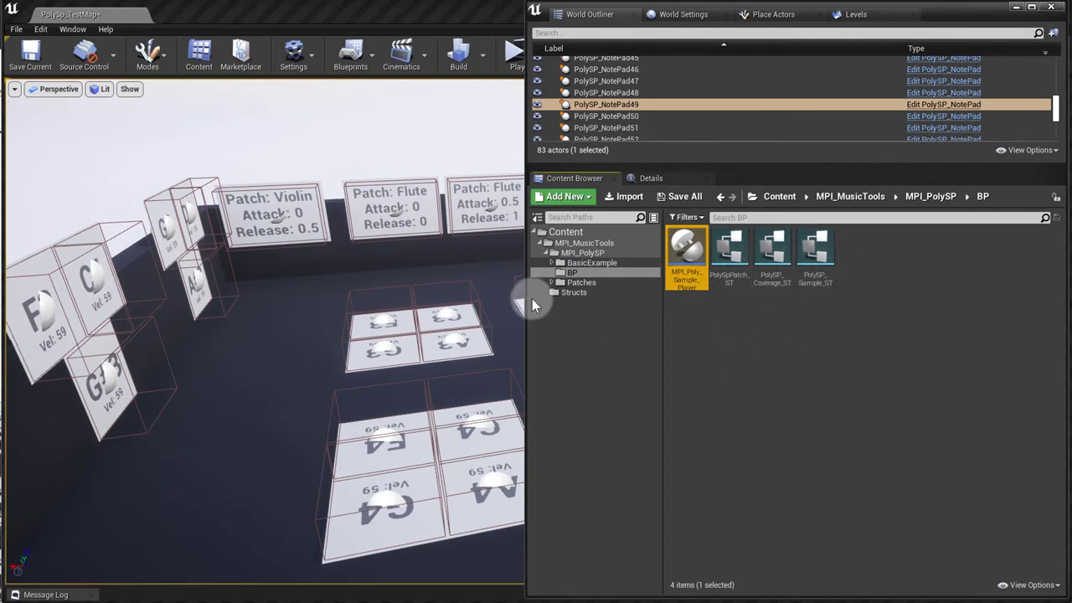
pyautogui.click(551, 282)
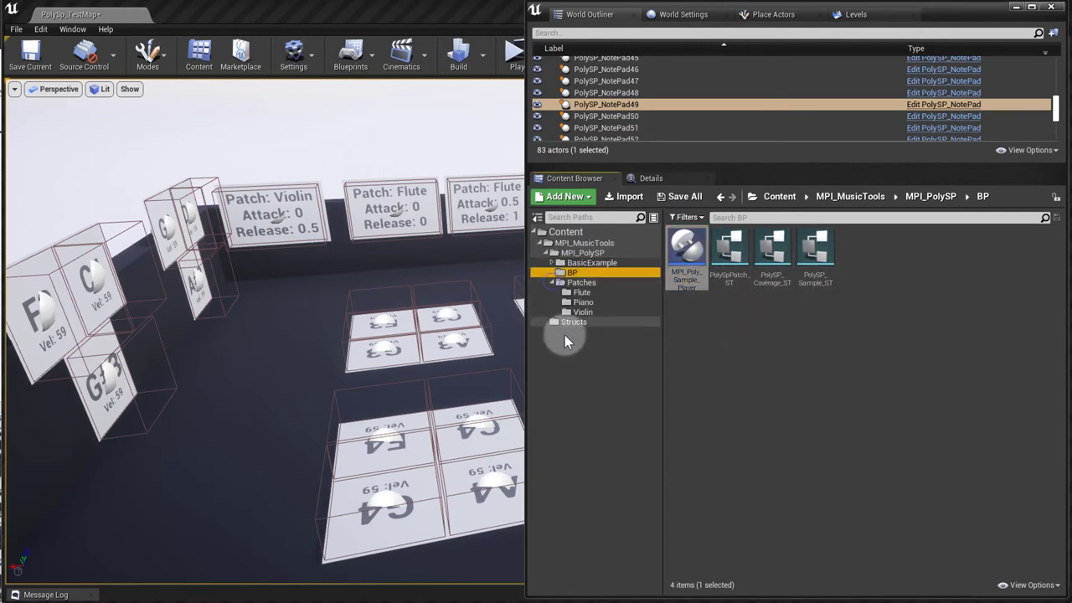
pyautogui.click(594, 284)
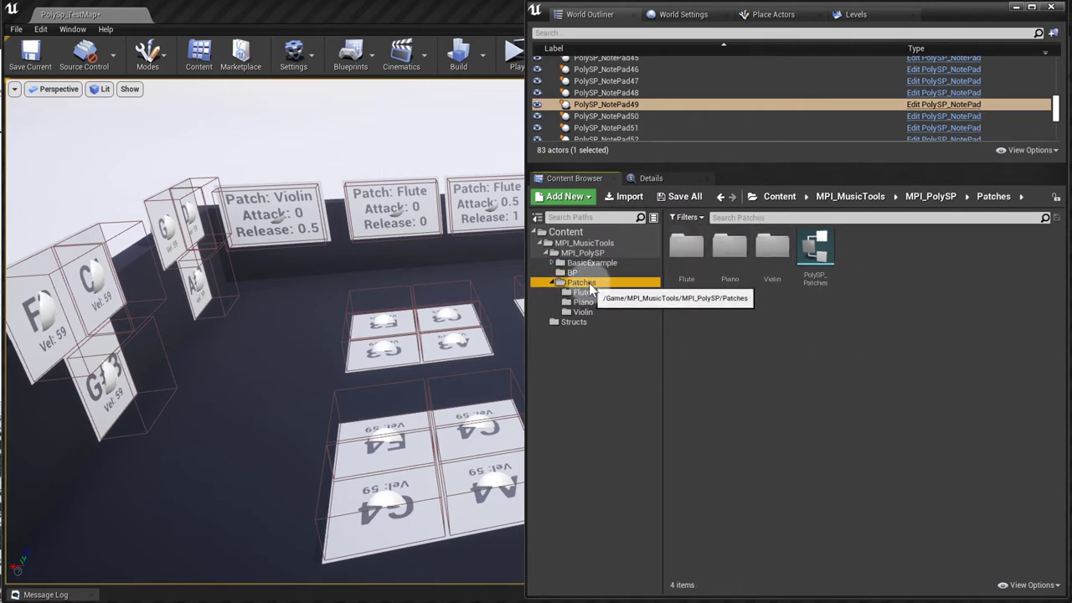
pyautogui.click(819, 273)
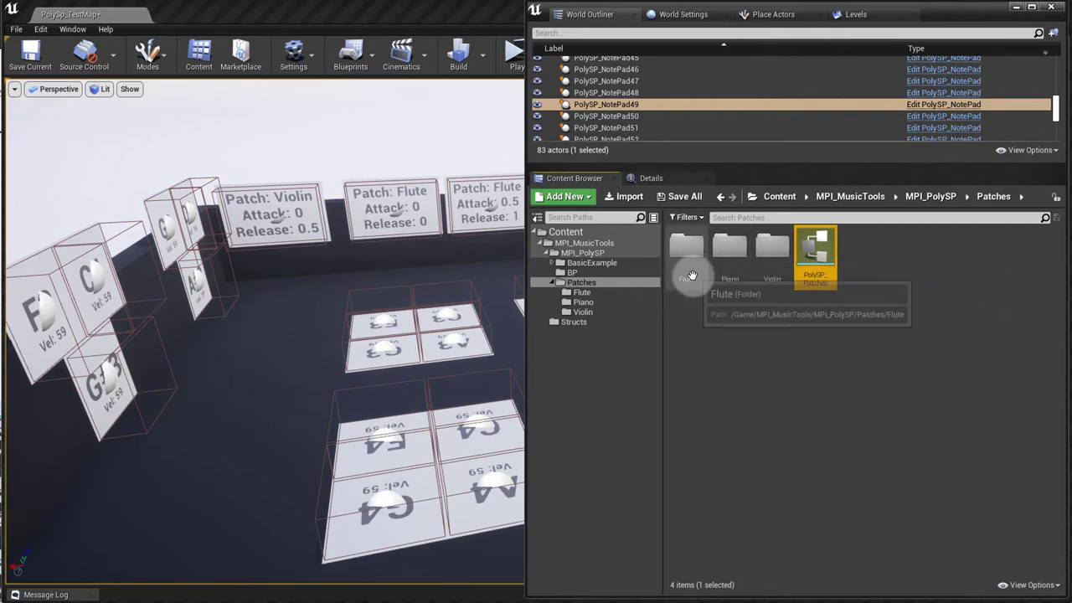
# Look through the new-asset creation menus and close them without adding anything.
pyautogui.rightClick(703, 317)
pyautogui.click(667, 310)
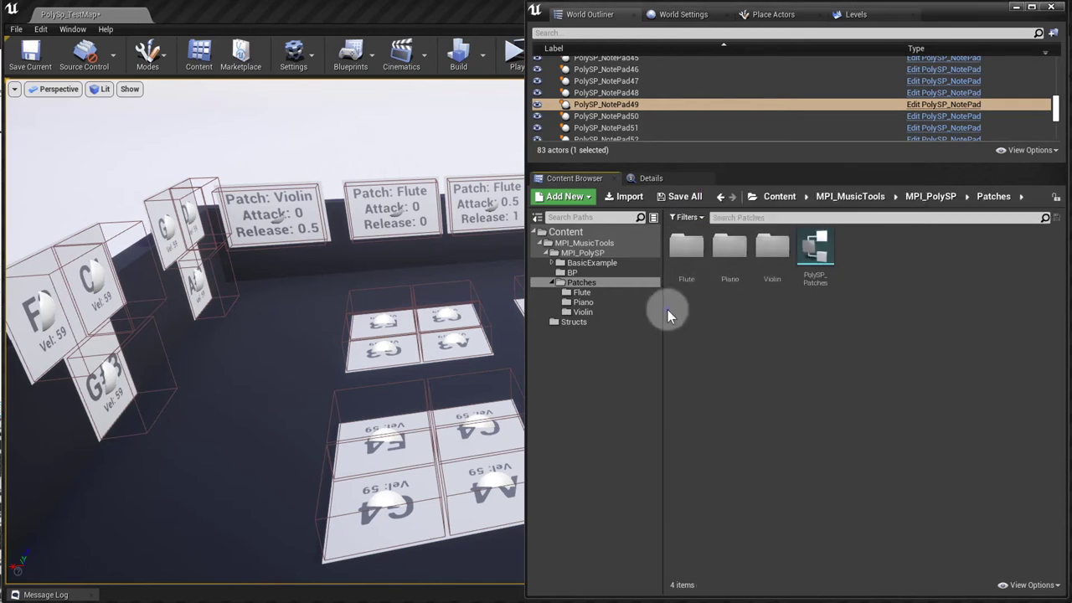
pyautogui.click(570, 200)
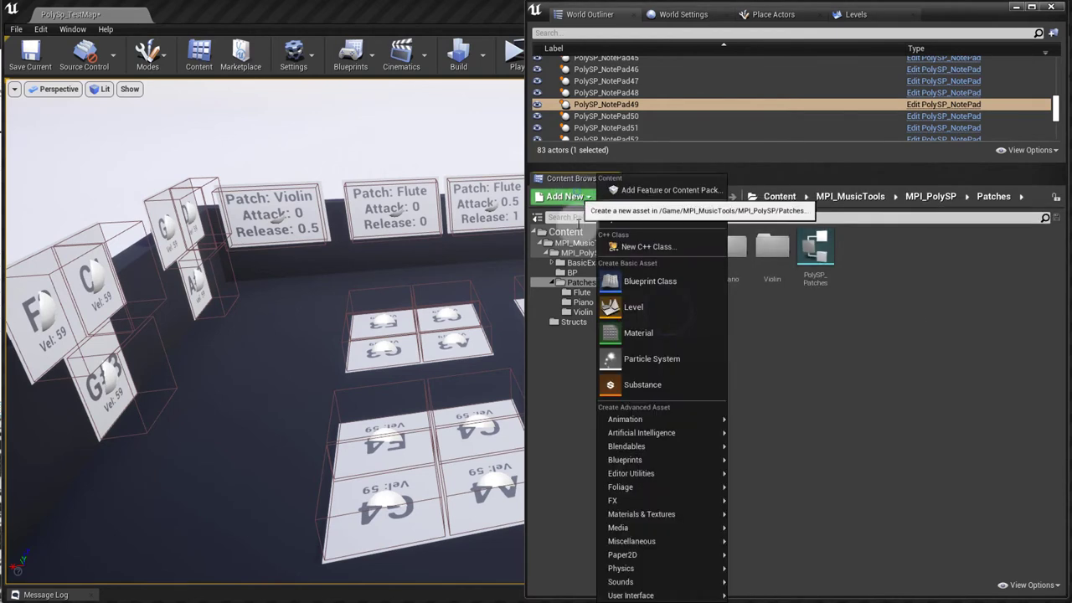
pyautogui.click(924, 317)
# Preview the Flute_C4 and Flute_C6 samples, then reselect PolySP_Patches in the Patches folder.
pyautogui.doubleClick(687, 246)
pyautogui.click(687, 301)
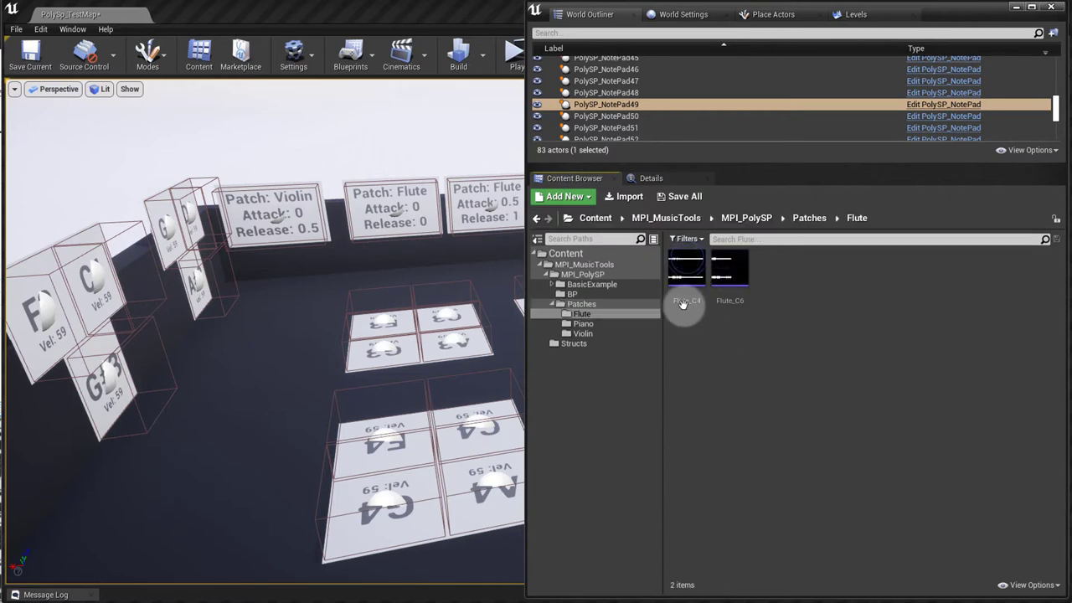
pyautogui.click(736, 303)
pyautogui.click(685, 268)
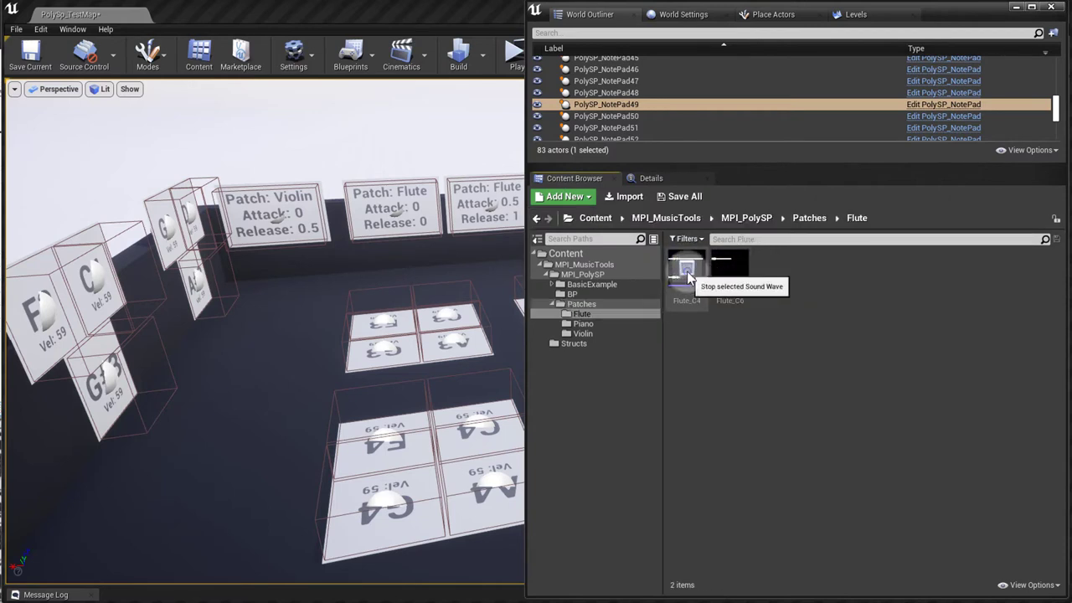
pyautogui.click(711, 270)
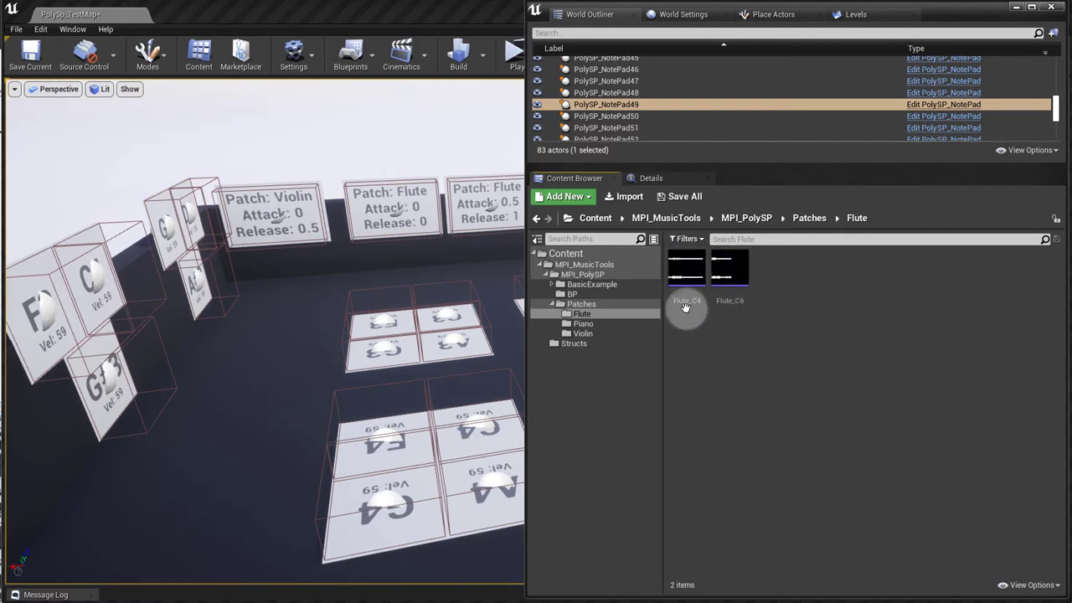
pyautogui.moveTo(686, 301)
pyautogui.moveTo(729, 304)
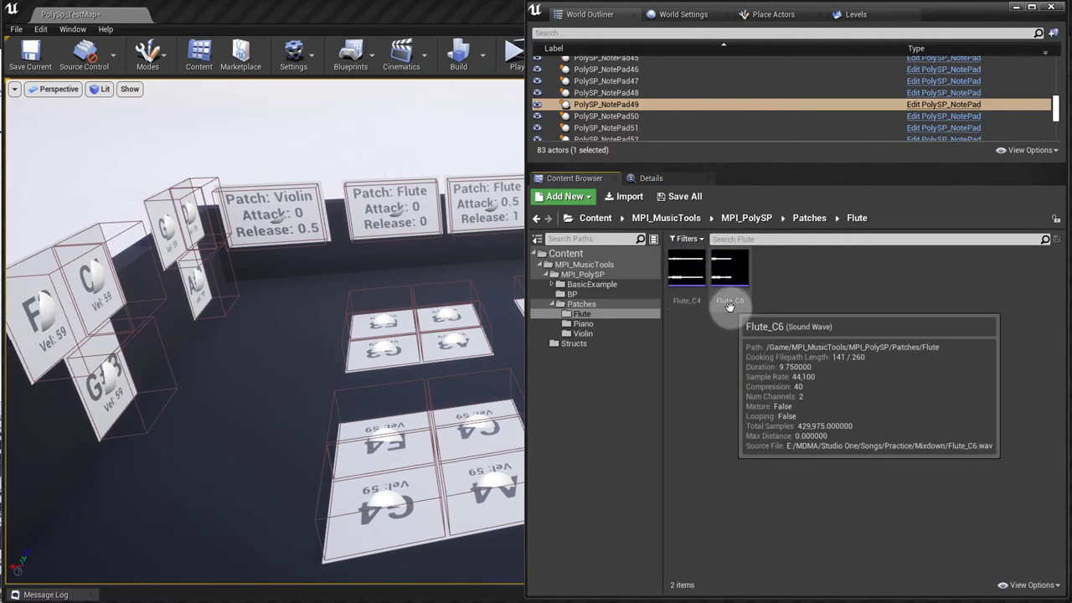
pyautogui.click(598, 305)
pyautogui.click(817, 270)
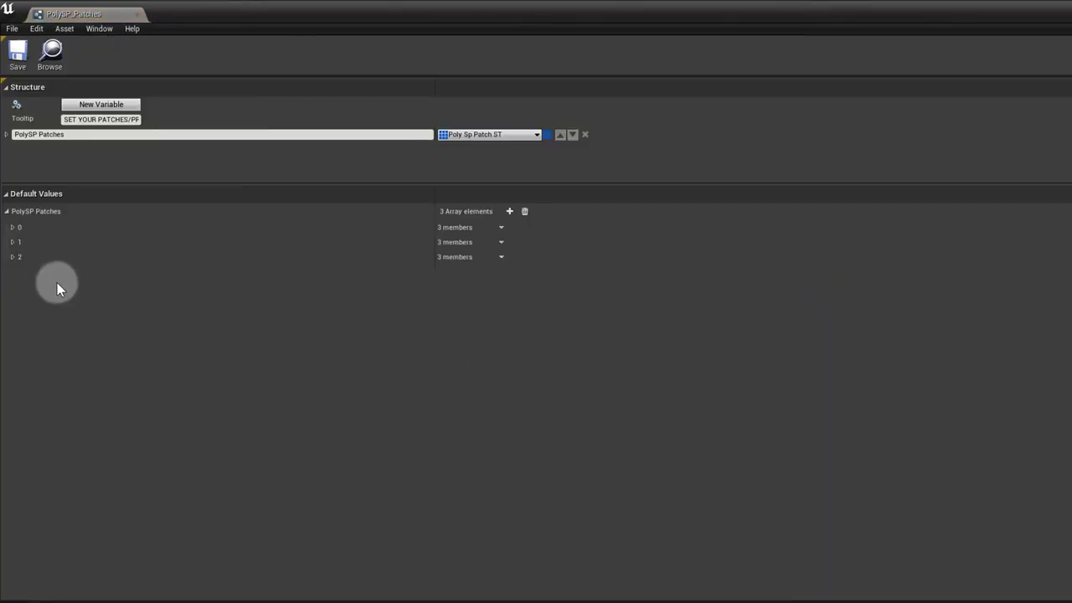
# Peek at the Violin patch, then expand the Flute patch's samples Flute_C4 and Flute_C6.
pyautogui.click(14, 258)
pyautogui.click(14, 258)
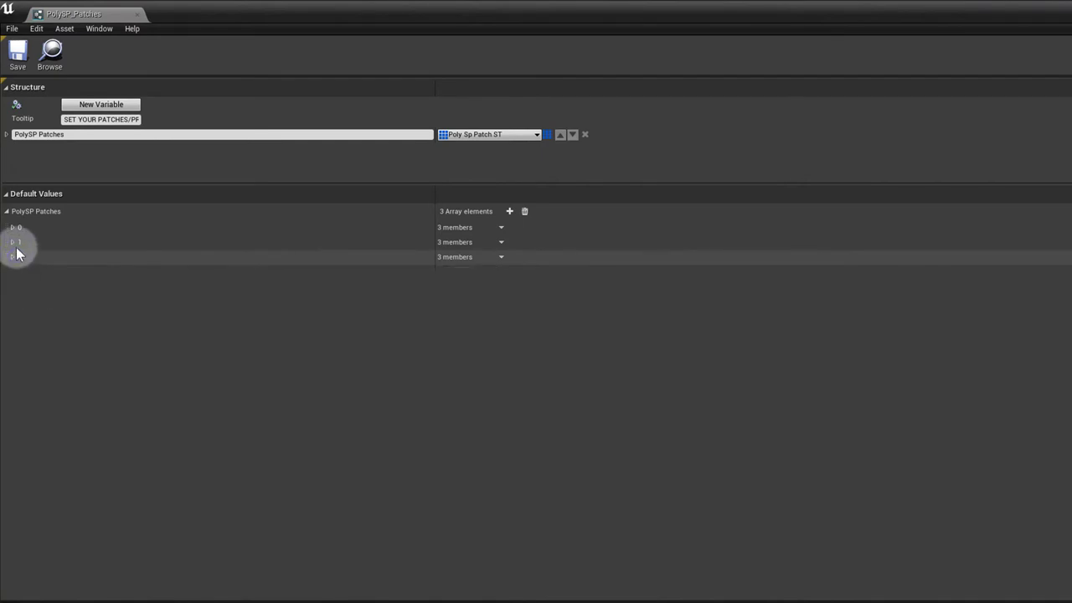
pyautogui.click(14, 242)
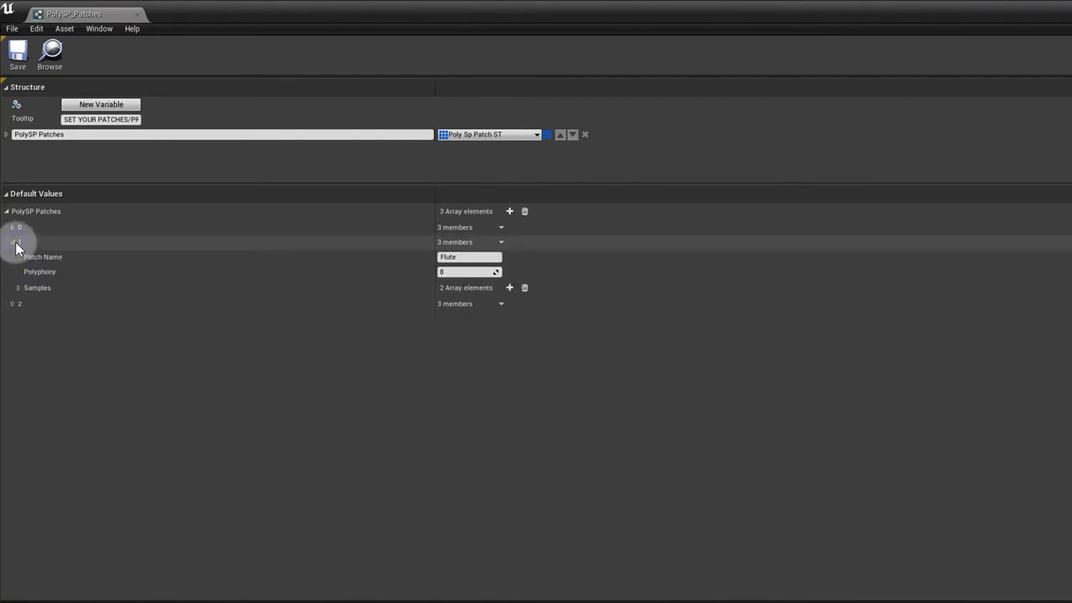
pyautogui.click(17, 288)
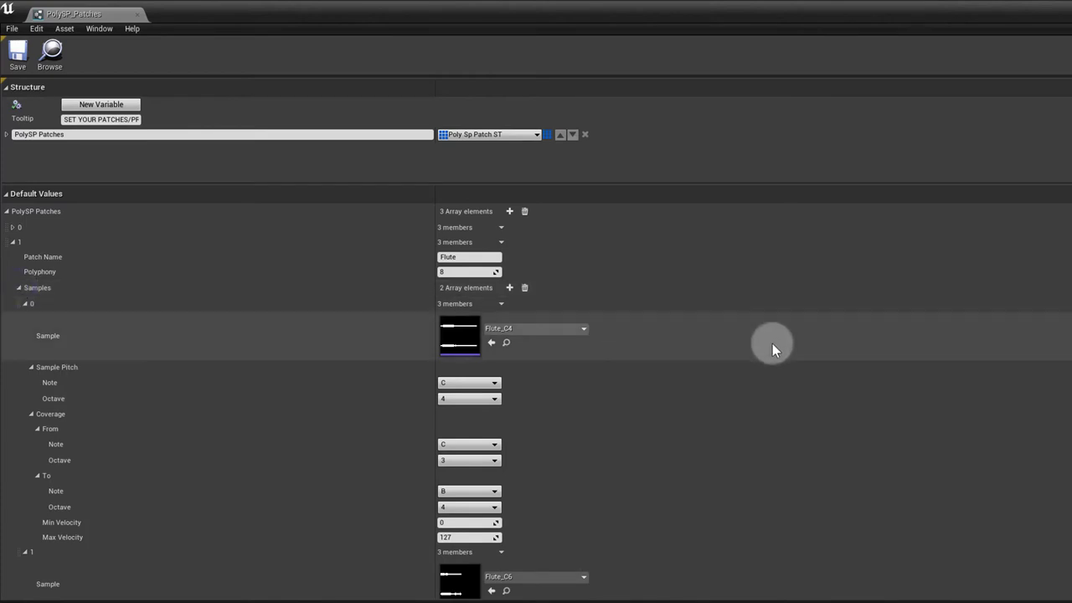
pyautogui.scroll(-5, 772, 343)
pyautogui.scroll(5, 772, 344)
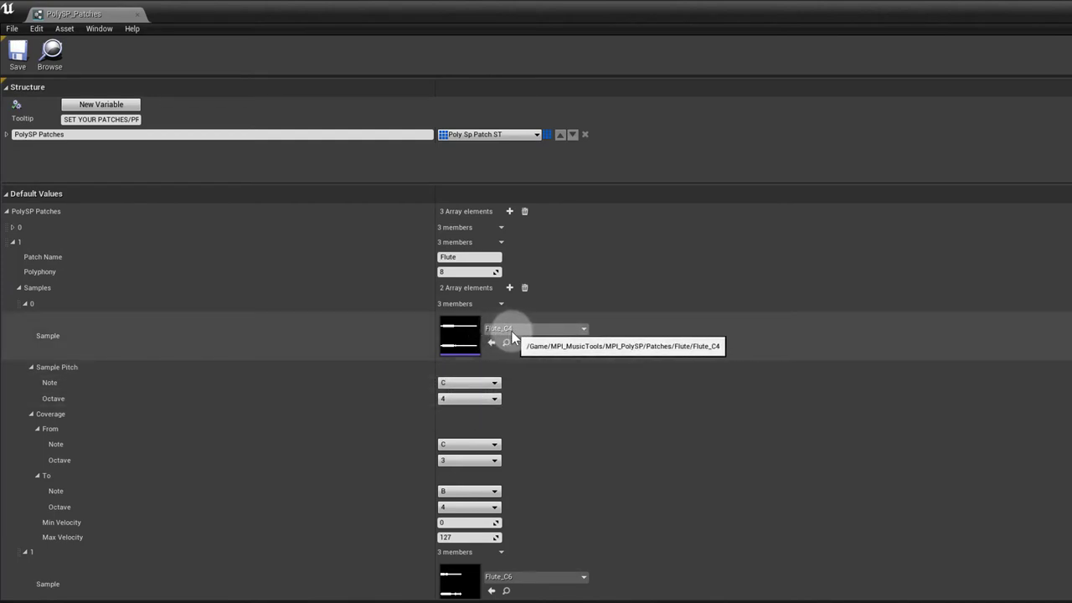
# Review the Flute samples' Sample Pitch and Coverage fields and collapse the Flute sample list.
pyautogui.scroll(-2, 249, 429)
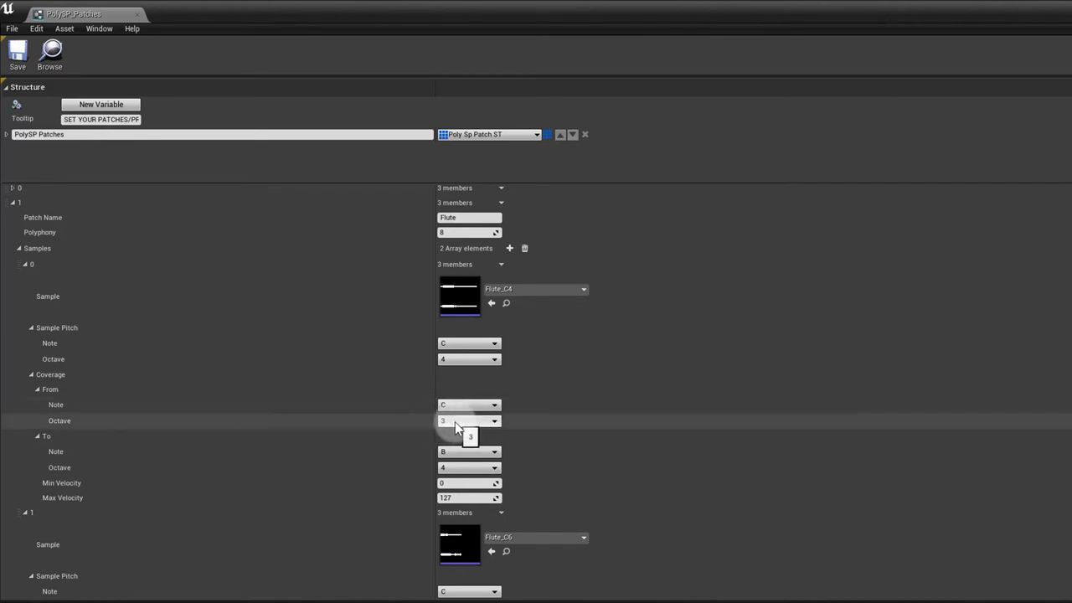
pyautogui.click(443, 452)
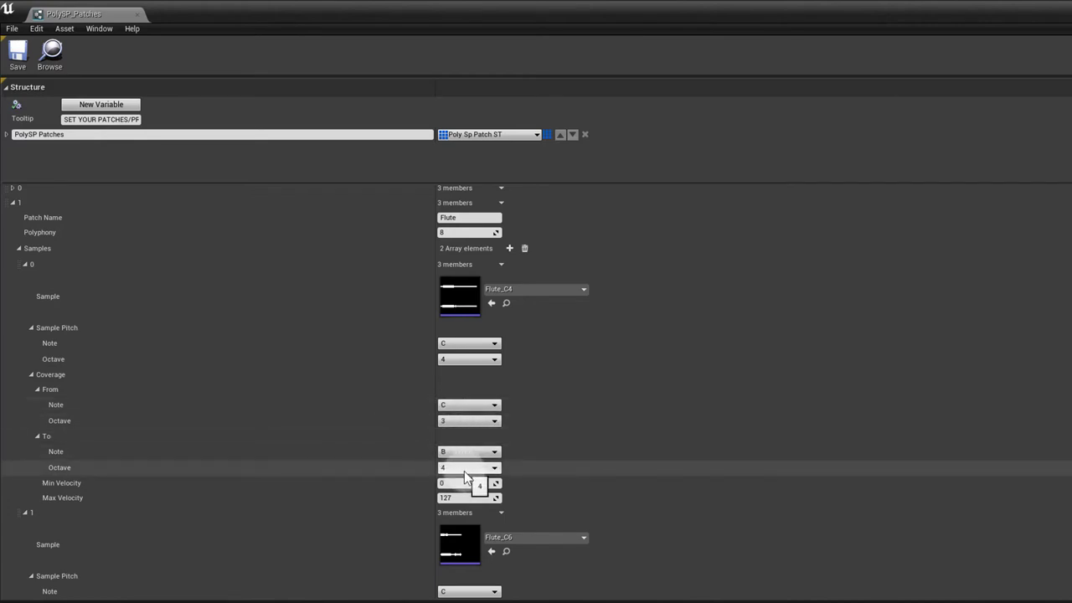
pyautogui.click(406, 485)
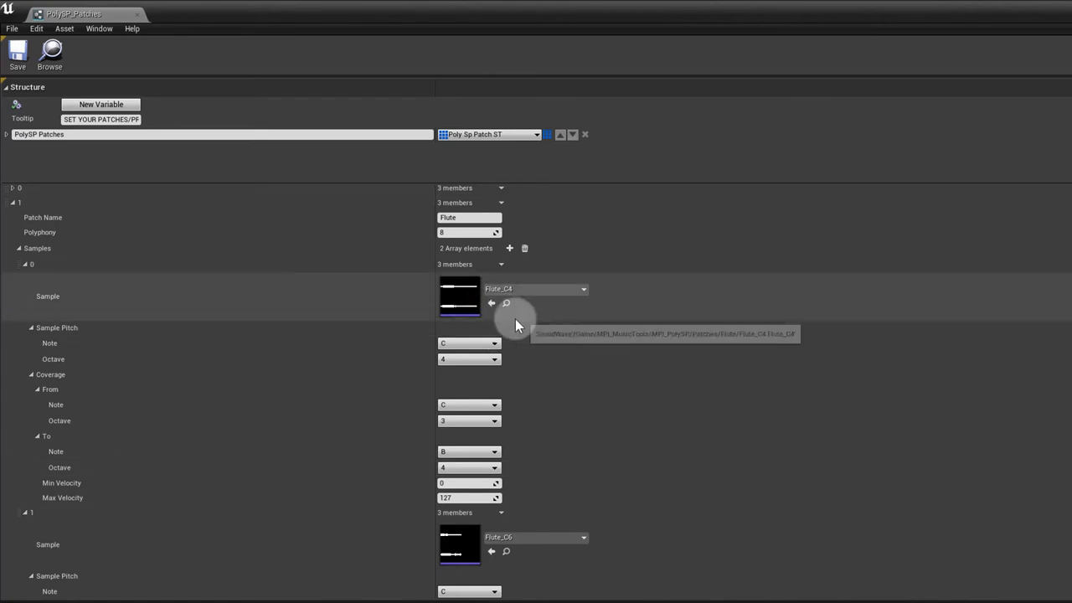
pyautogui.click(737, 483)
pyautogui.scroll(-3, 623, 471)
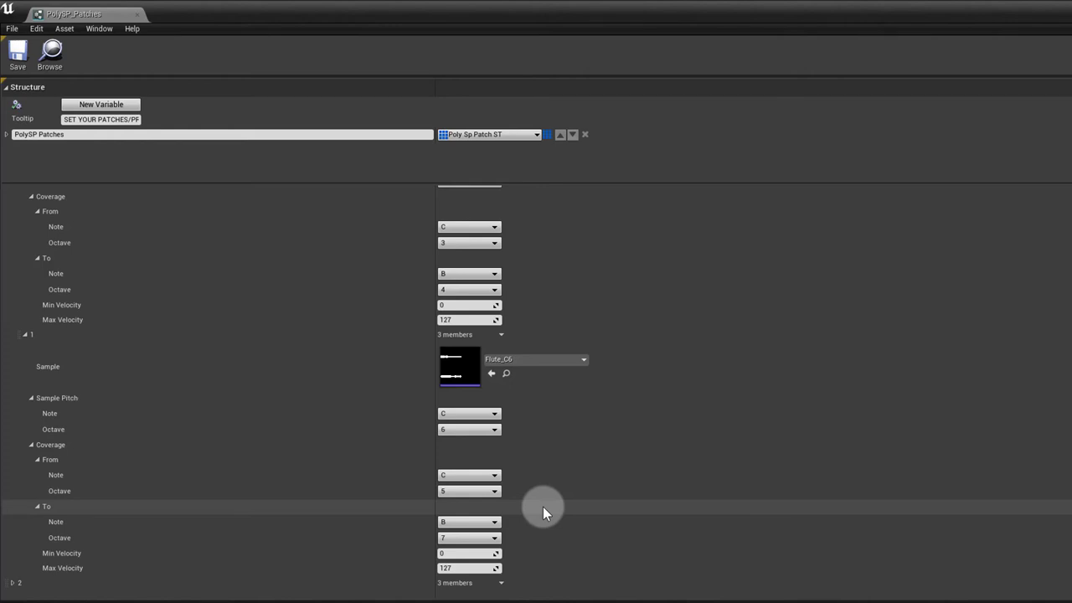
pyautogui.scroll(5, 321, 419)
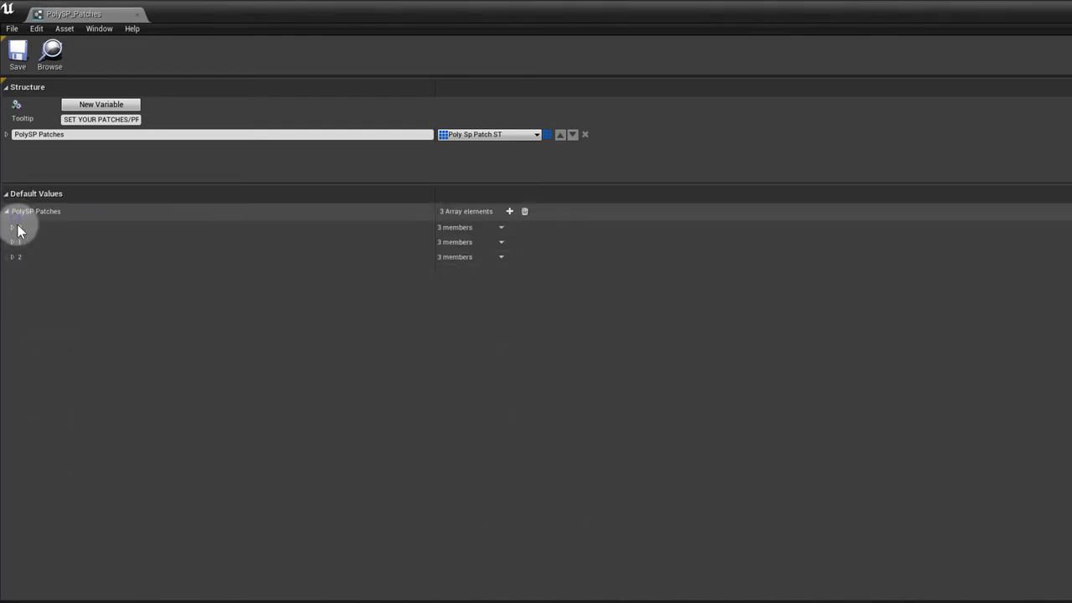
# Expand the Piano patch's 30 samples and show C0_100's pitch and coverage A-1 to D#0, velocity 60–127.
pyautogui.click(14, 229)
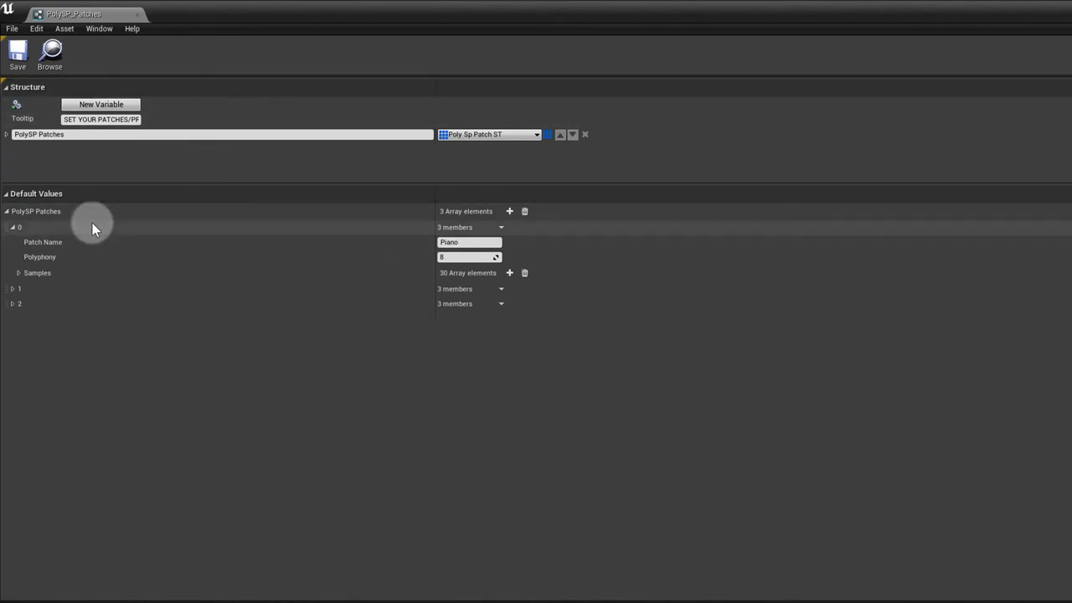
pyautogui.click(19, 274)
pyautogui.scroll(-3, 100, 336)
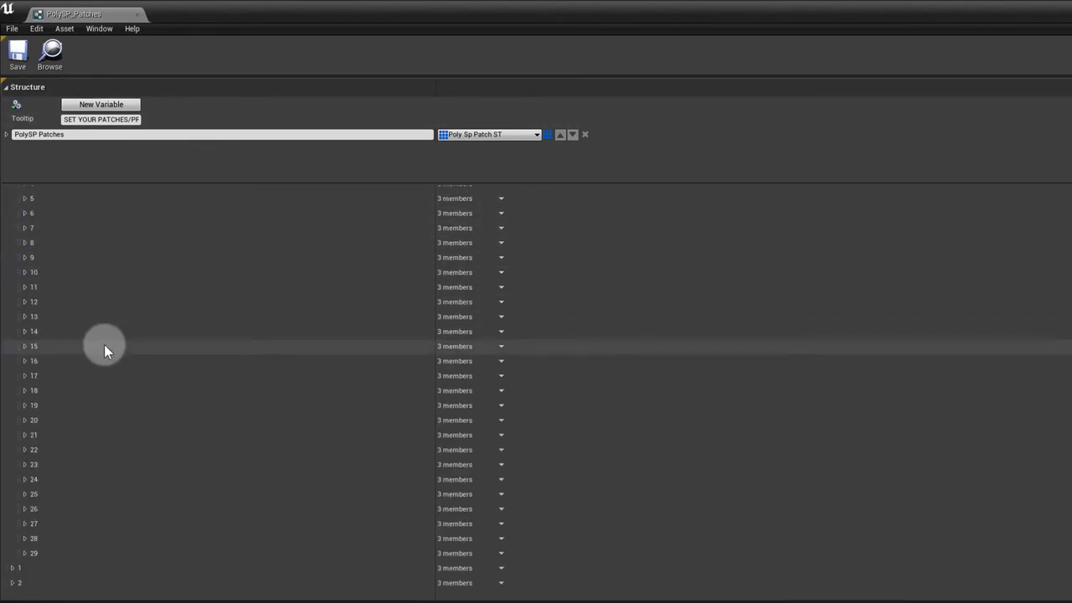
pyautogui.scroll(3, 104, 344)
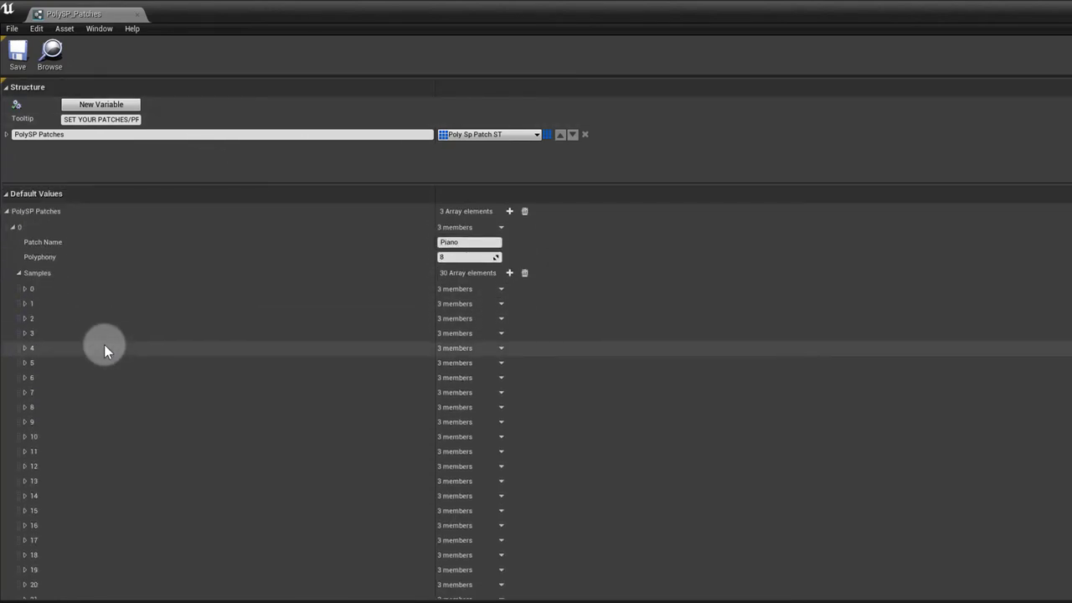
pyautogui.click(26, 290)
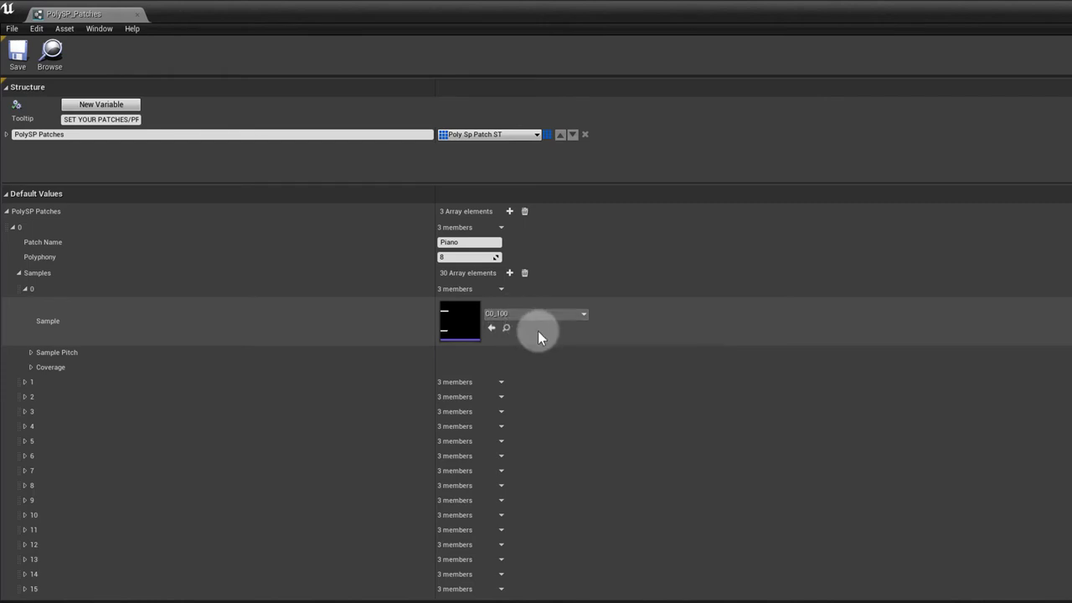
pyautogui.click(32, 352)
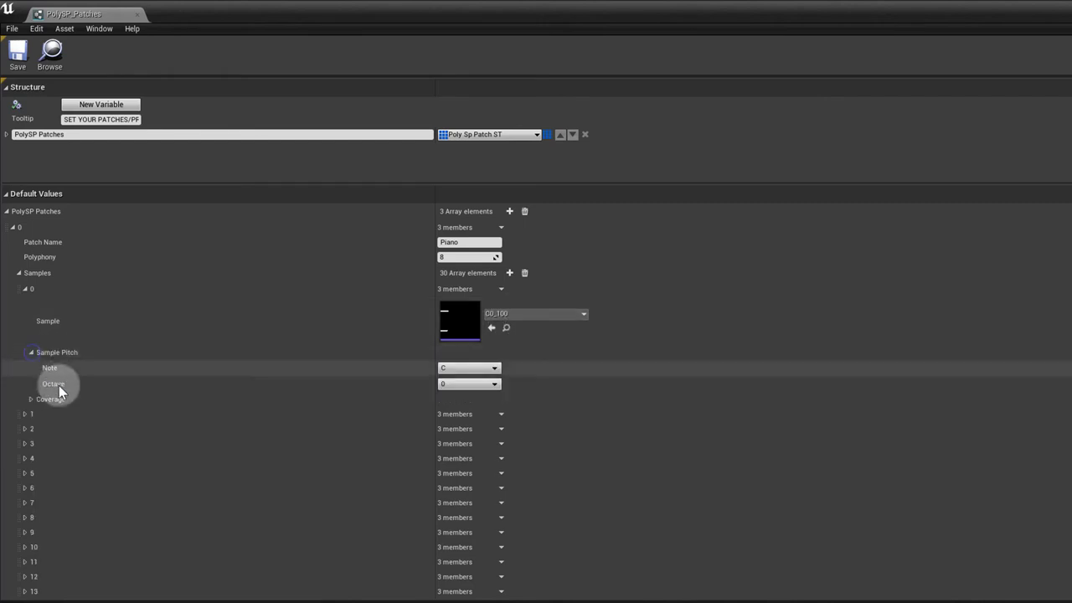
pyautogui.click(31, 400)
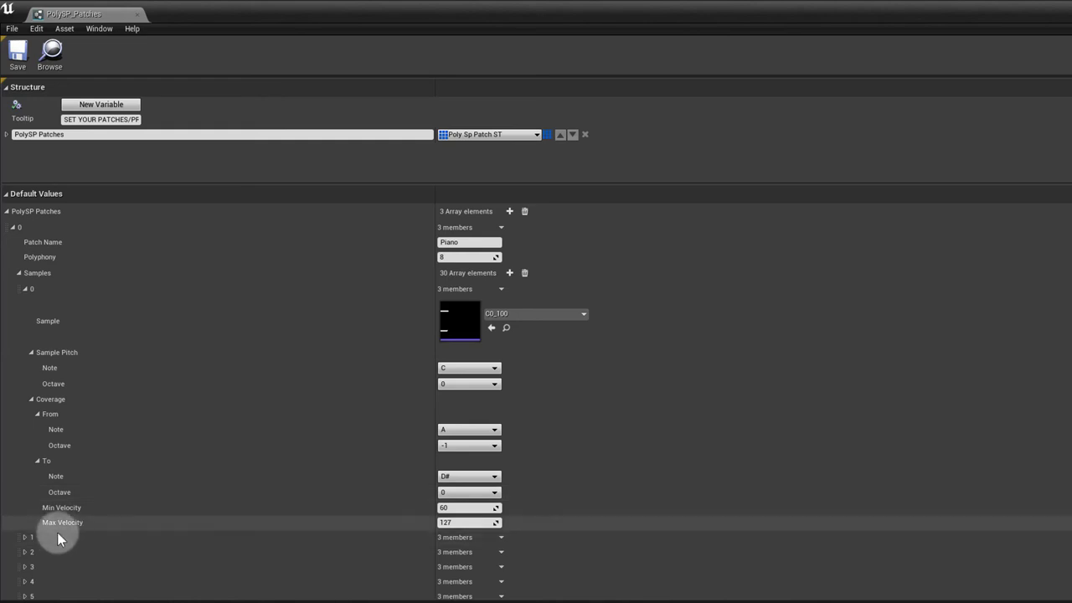
pyautogui.click(26, 538)
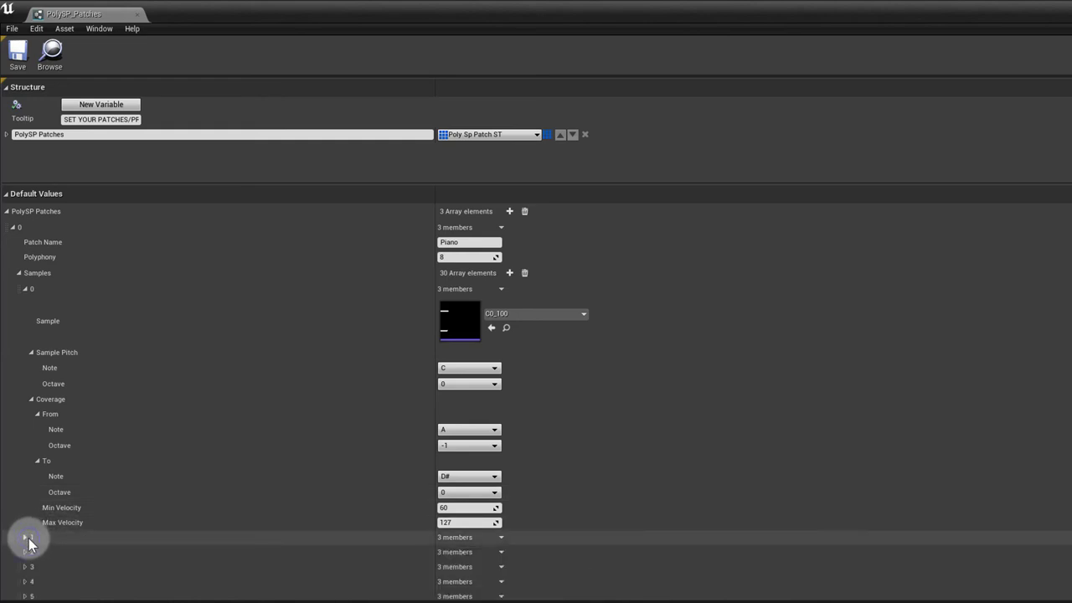
pyautogui.scroll(-3, 169, 511)
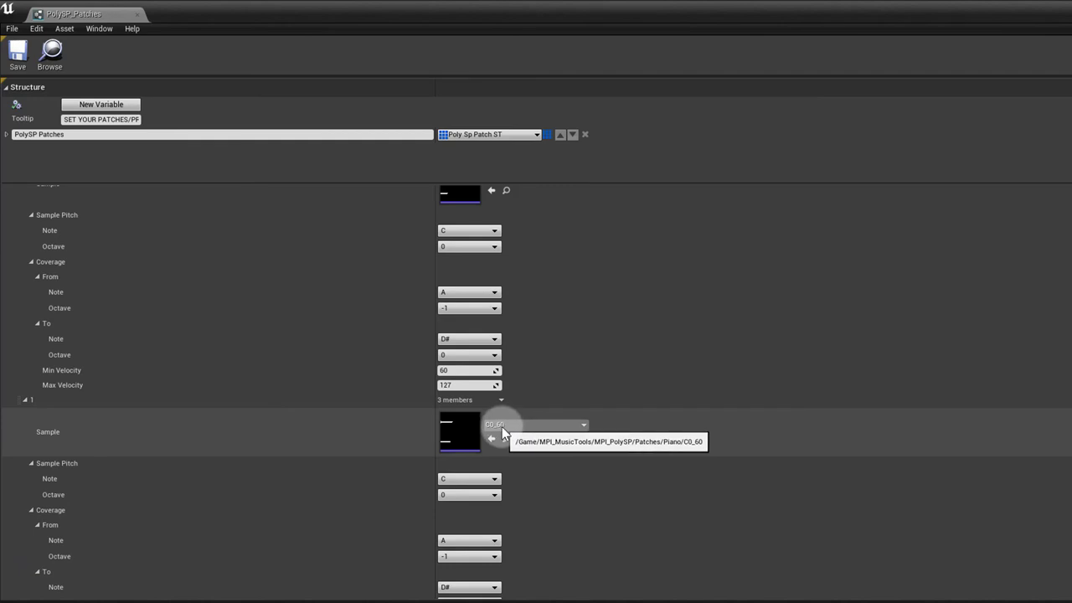
pyautogui.scroll(-4, 563, 453)
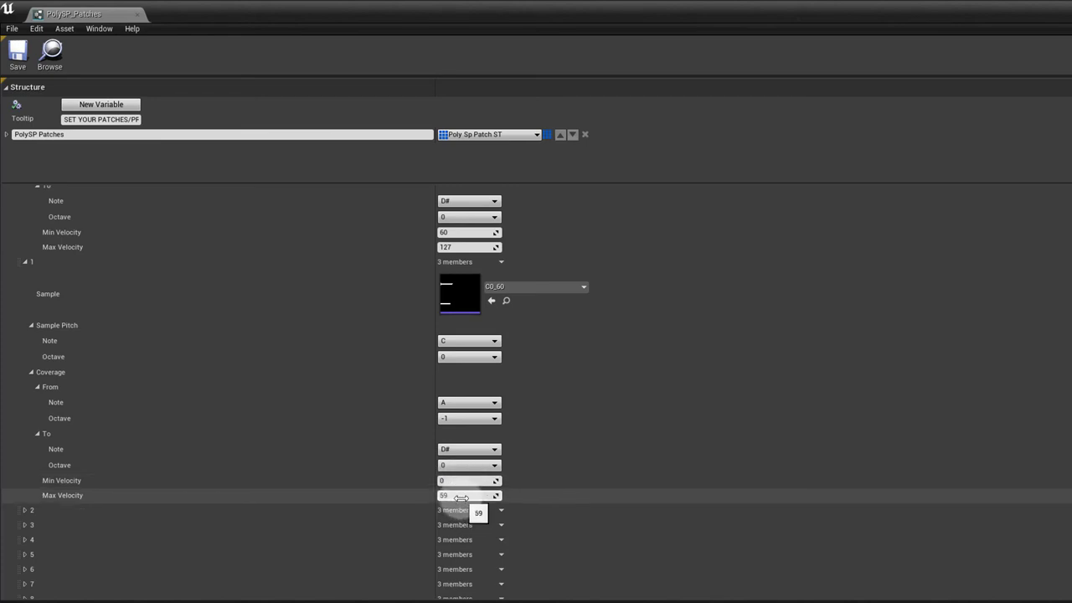
pyautogui.scroll(5, 521, 500)
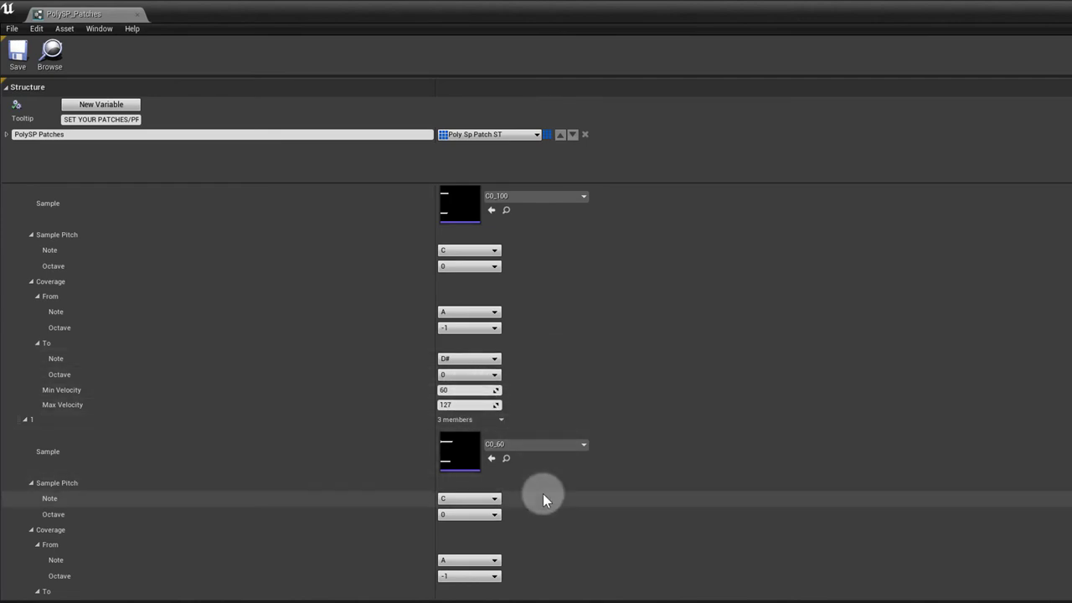
pyautogui.scroll(-2, 543, 494)
pyautogui.scroll(-1, 543, 499)
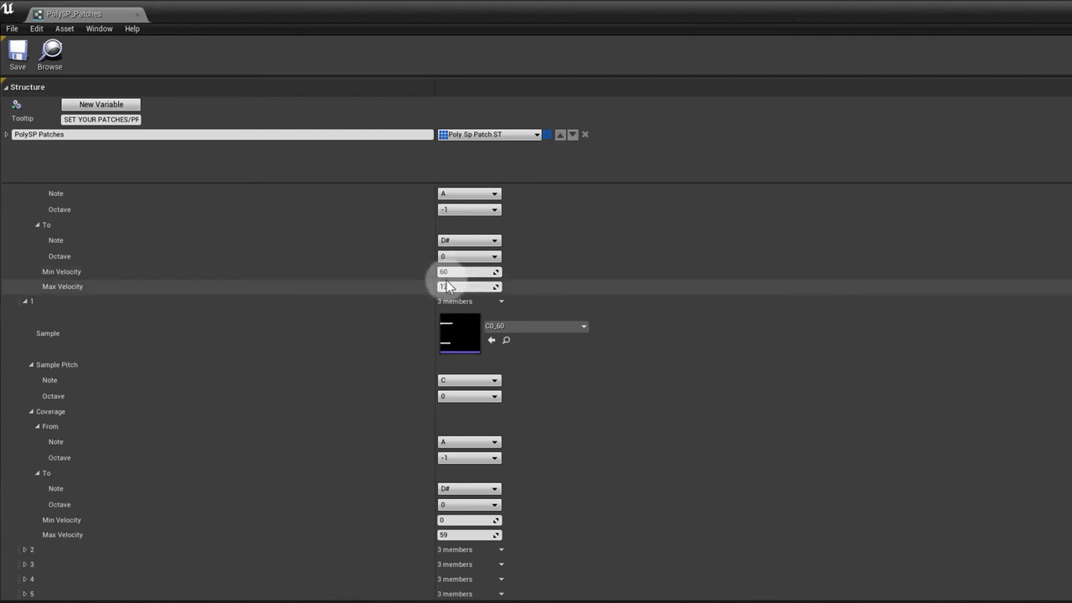
pyautogui.scroll(3, 546, 306)
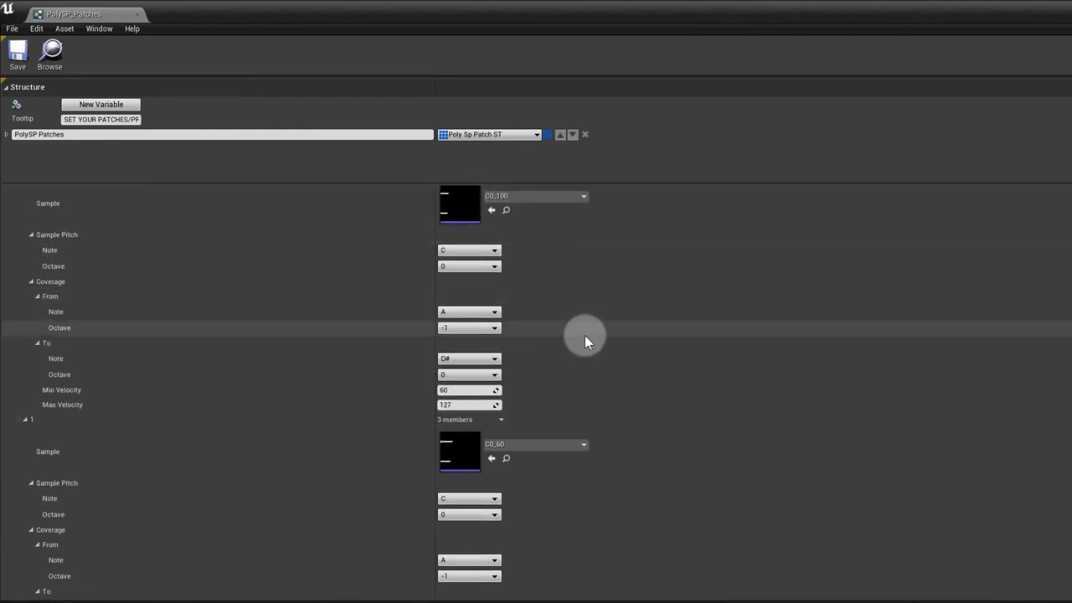
pyautogui.scroll(-3, 585, 335)
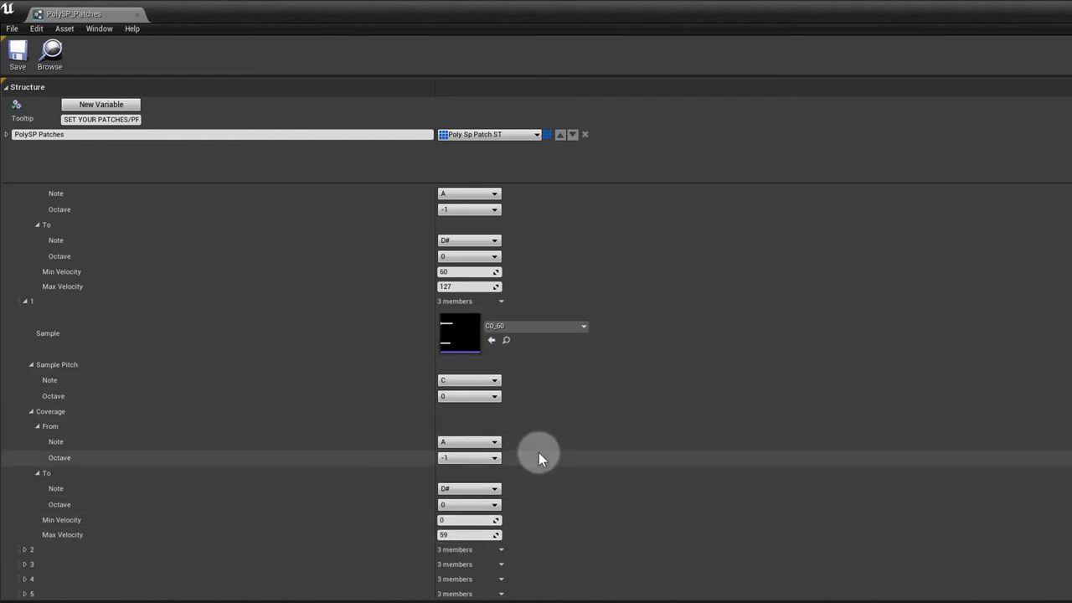
pyautogui.scroll(3, 539, 452)
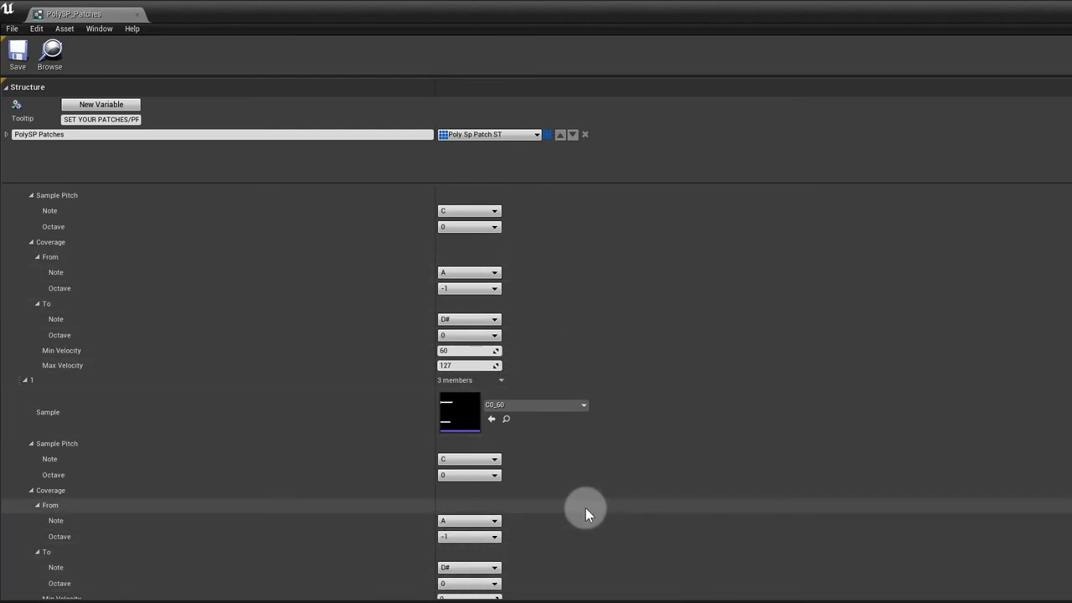
pyautogui.scroll(3, 586, 508)
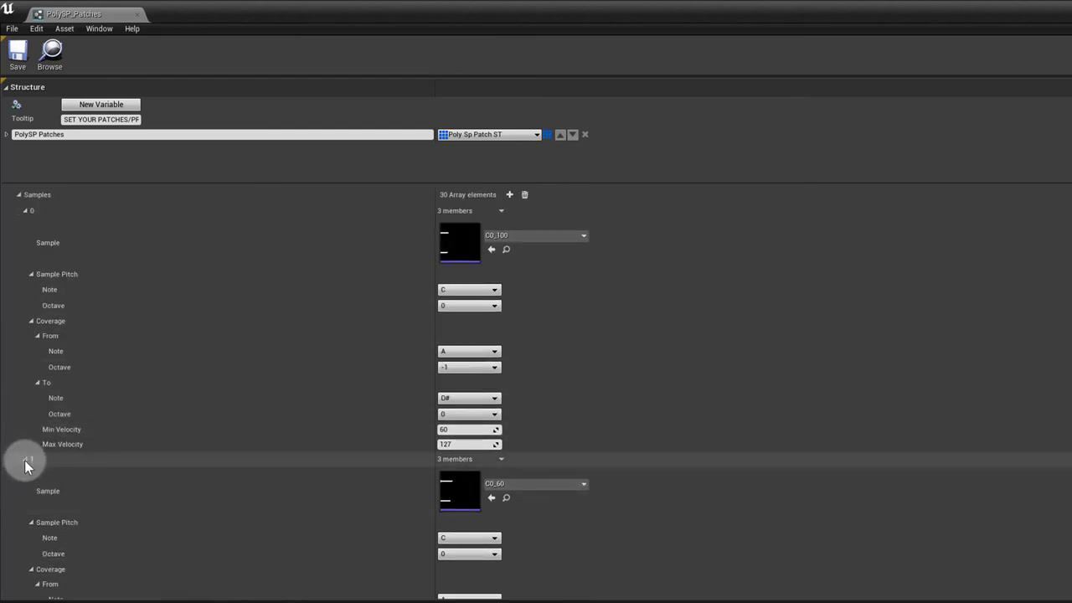
# Collapse sample entries 1 and 0, the Samples list and the Piano patch, then fold away Structure.
pyautogui.click(24, 460)
pyautogui.click(501, 210)
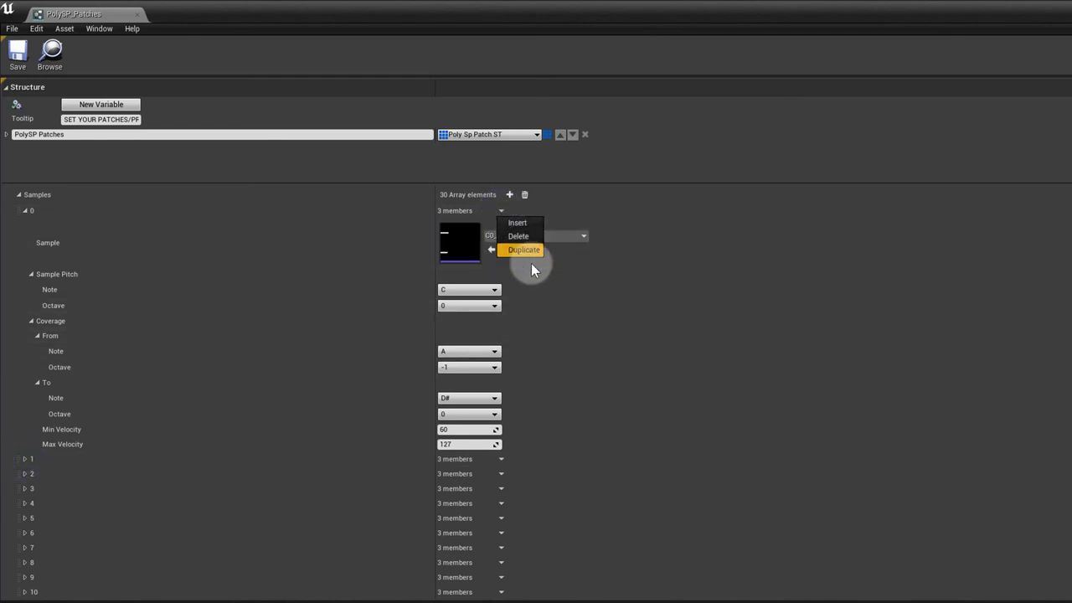
pyautogui.click(572, 327)
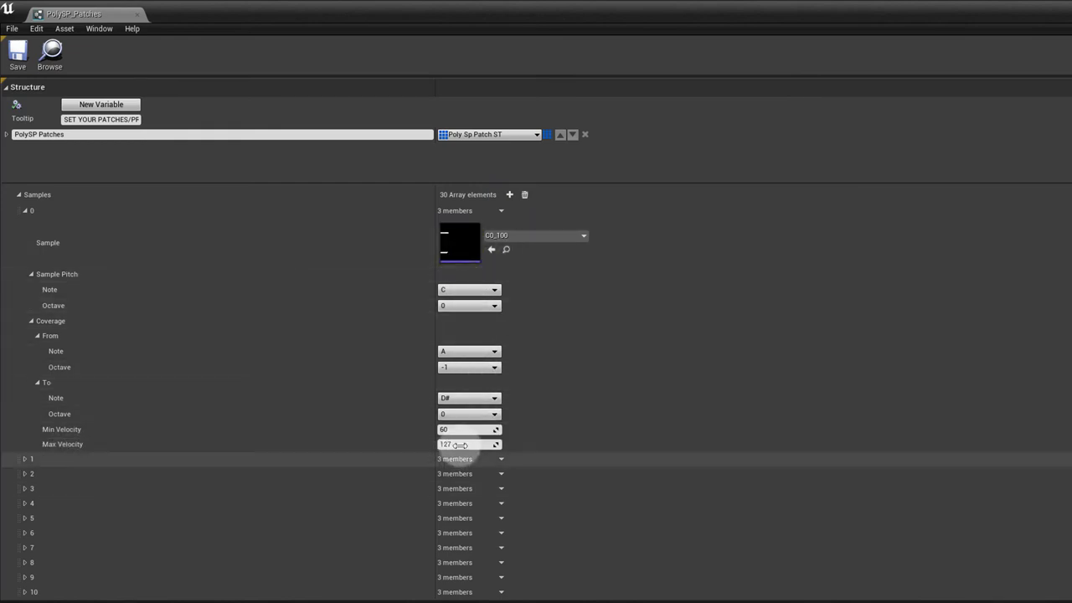
pyautogui.click(28, 212)
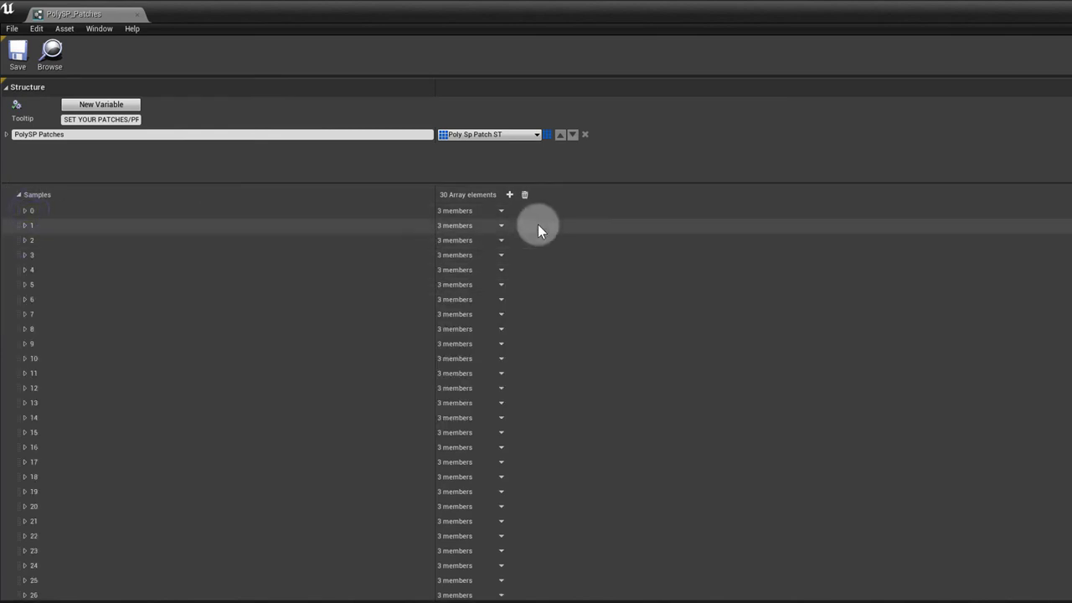
pyautogui.click(501, 211)
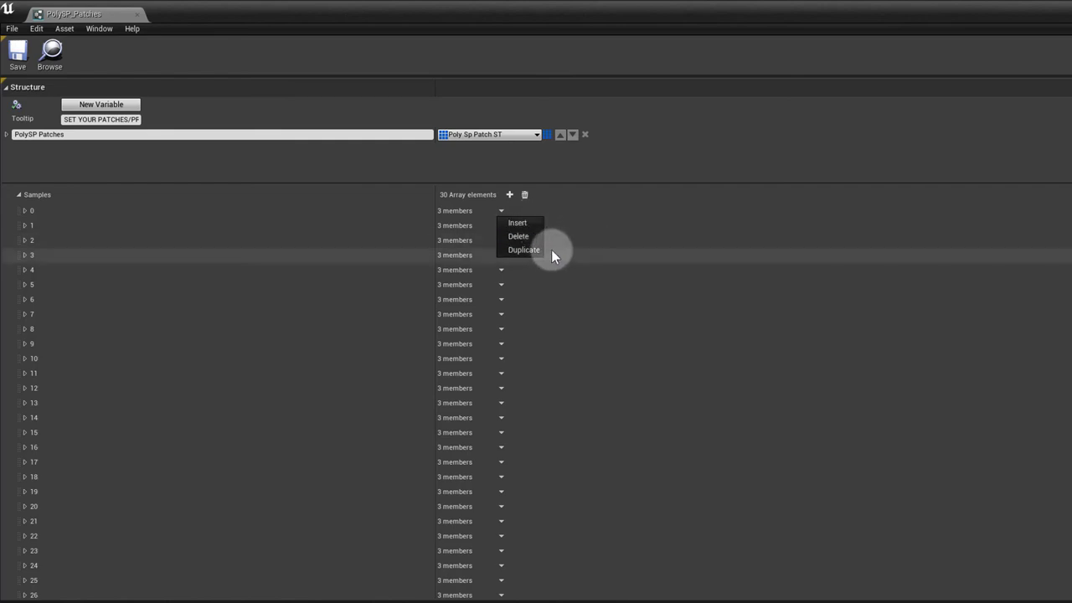
pyautogui.click(589, 260)
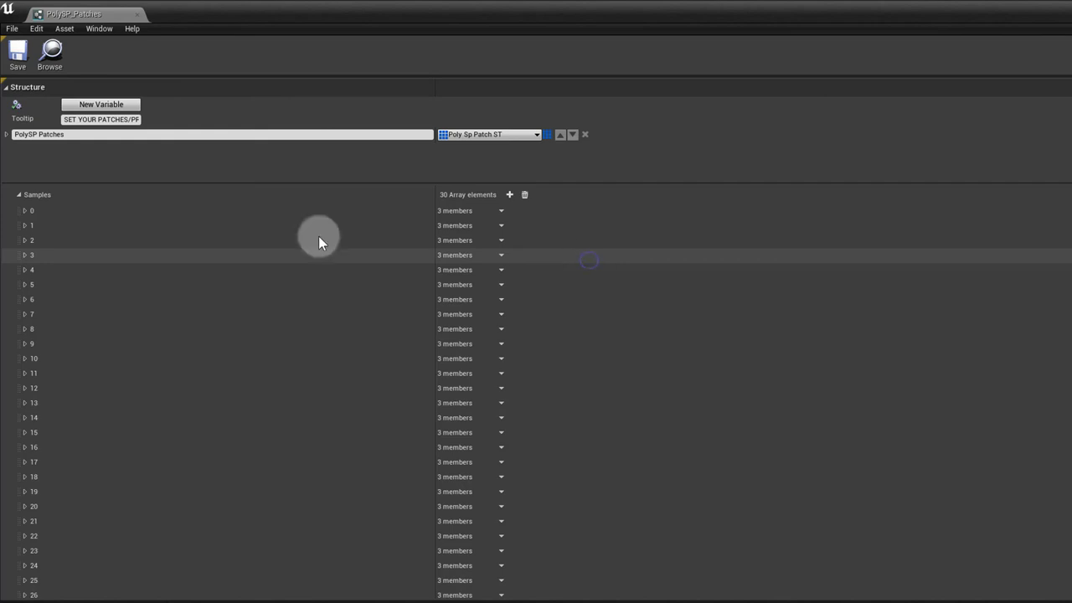
pyautogui.click(19, 196)
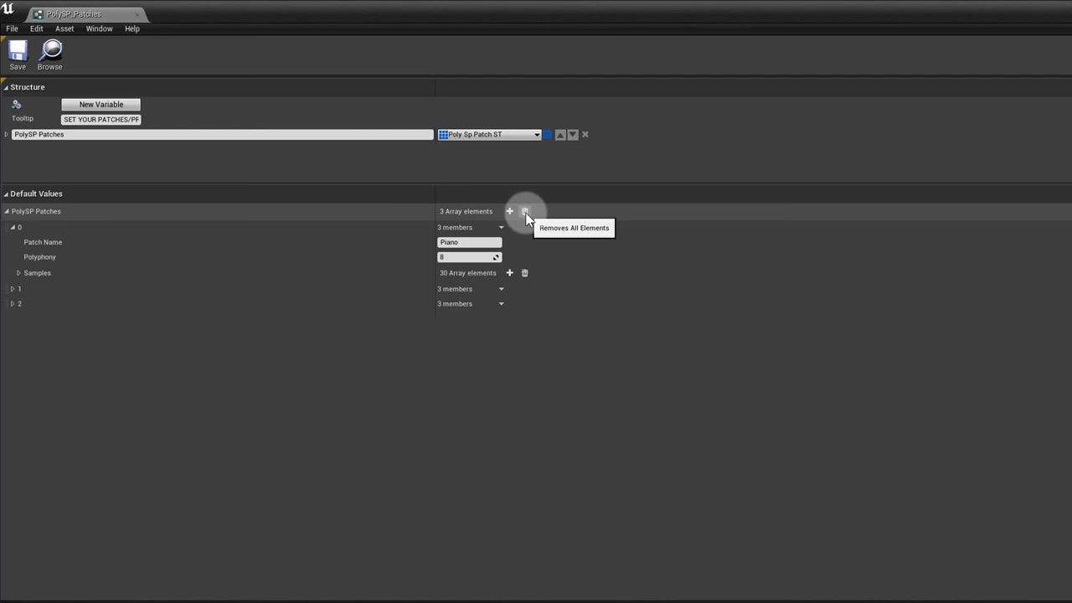
pyautogui.click(13, 228)
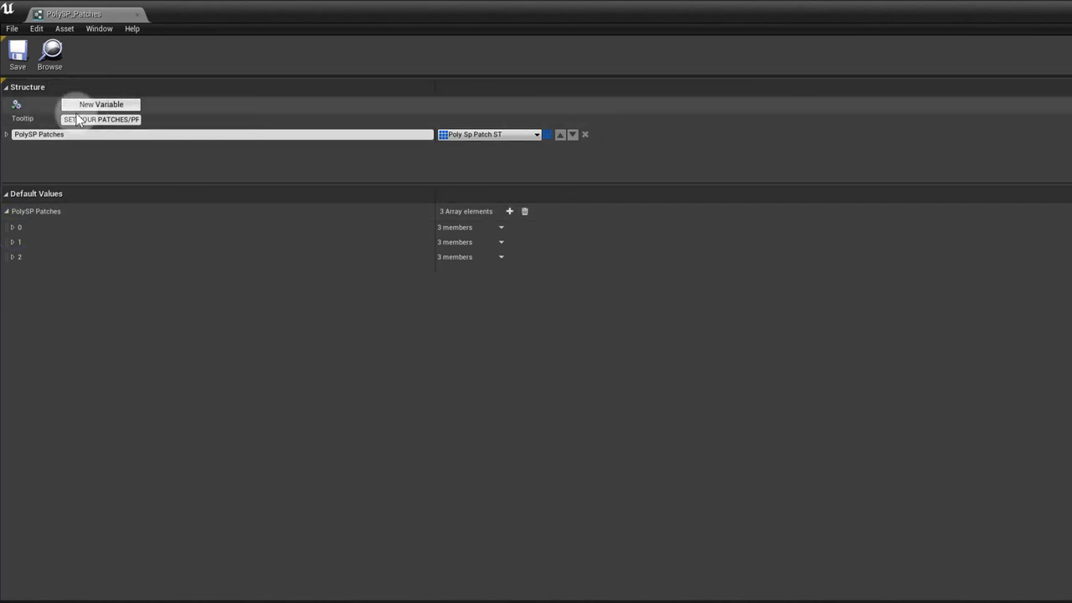
pyautogui.click(527, 186)
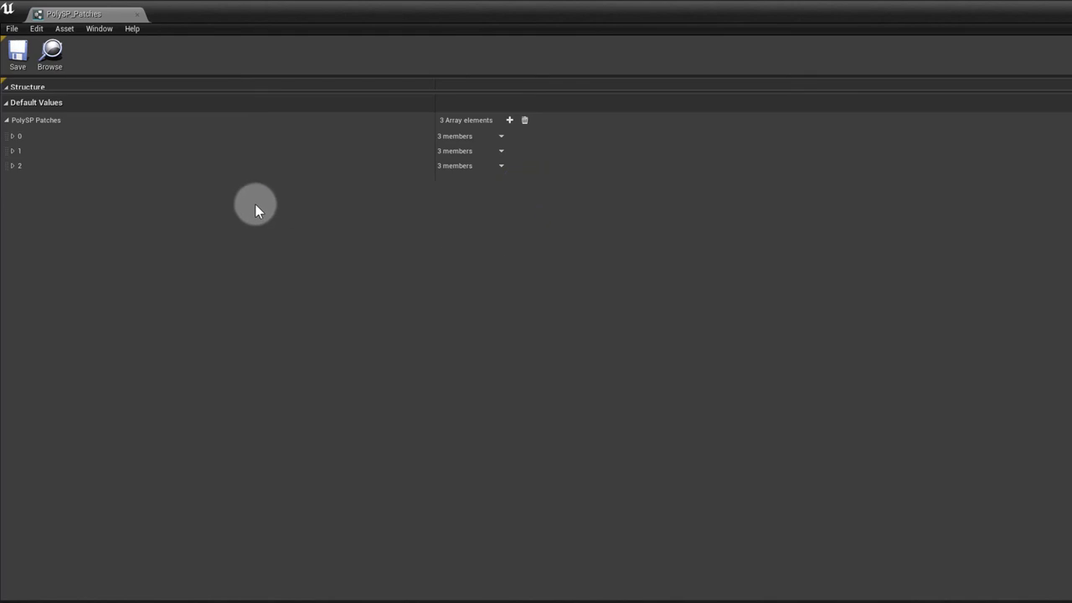
# Add a trial fourth patch entry with one sample, leaving its sound asset unset.
pyautogui.click(511, 121)
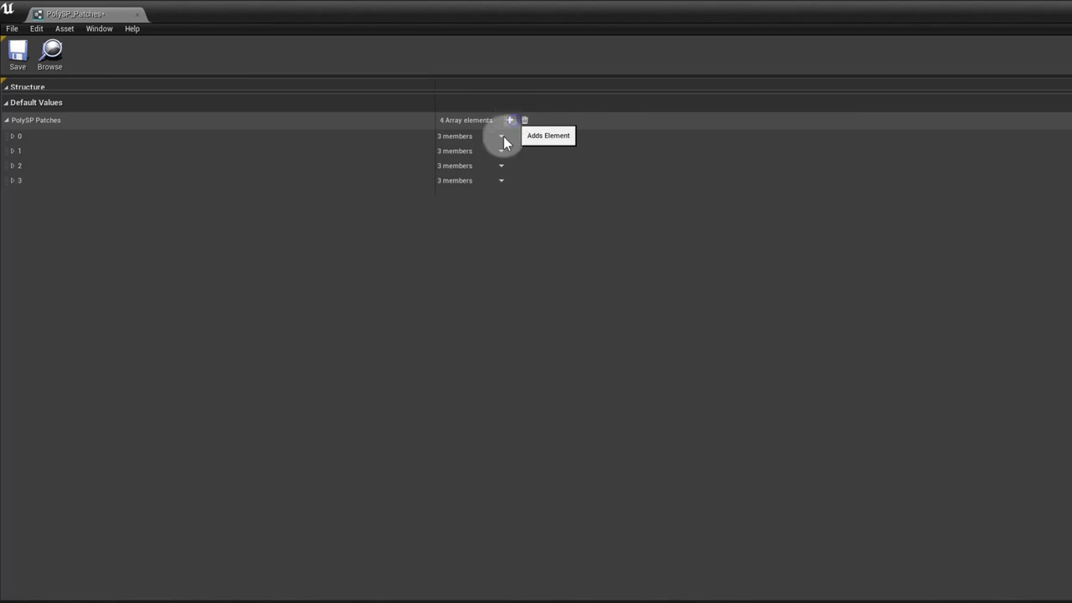
pyautogui.click(13, 181)
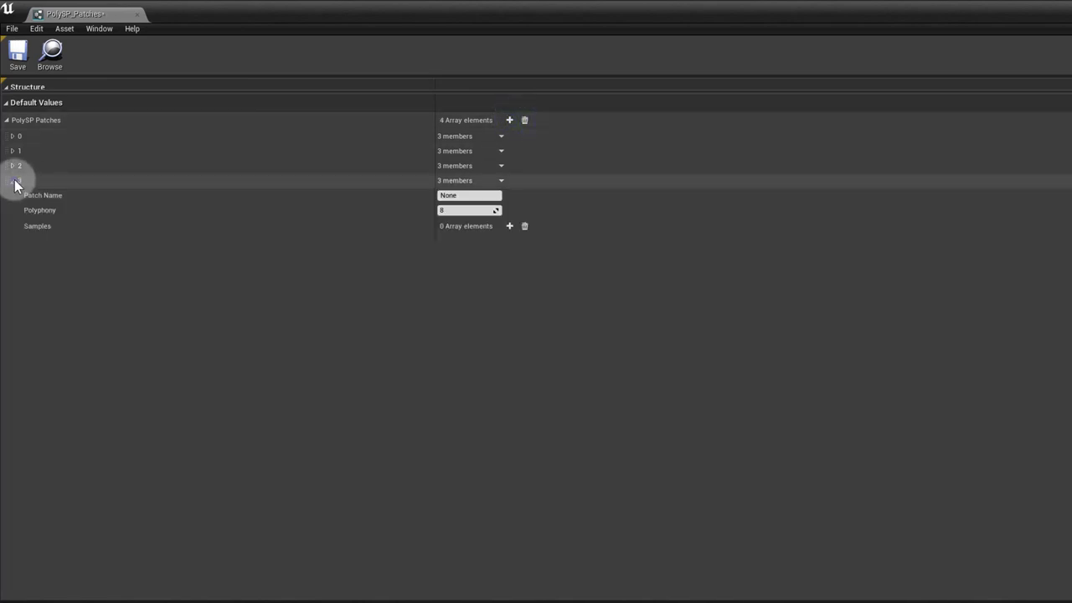
pyautogui.click(474, 195)
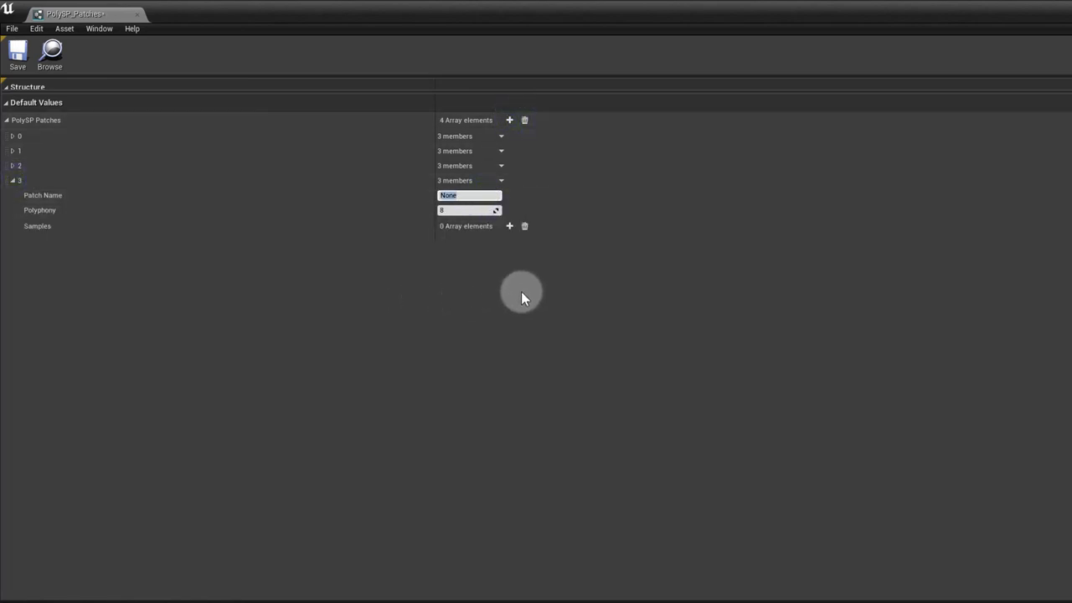
pyautogui.click(276, 254)
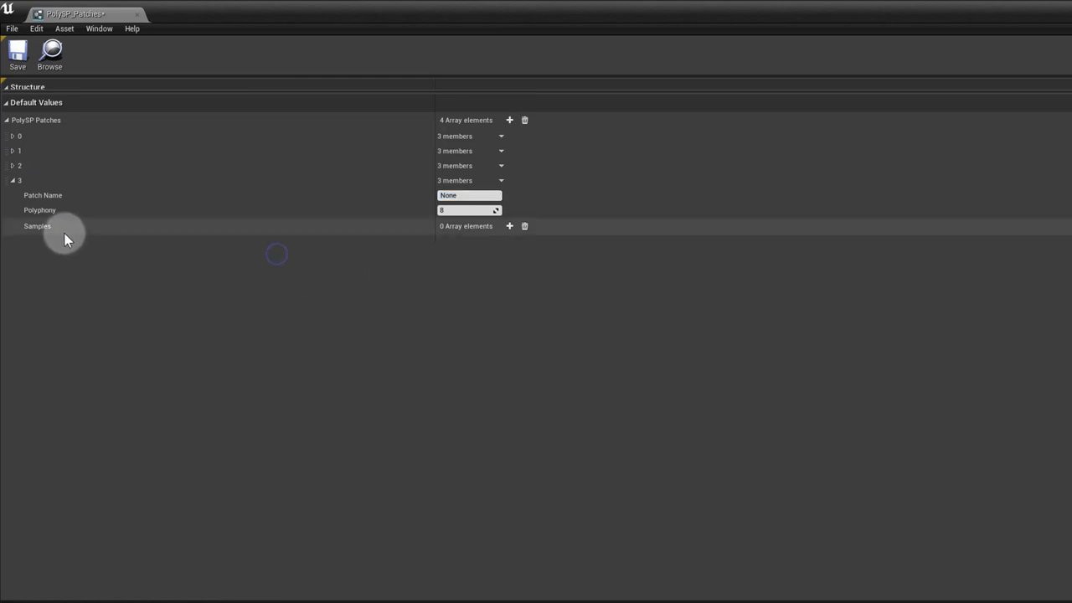
pyautogui.click(509, 226)
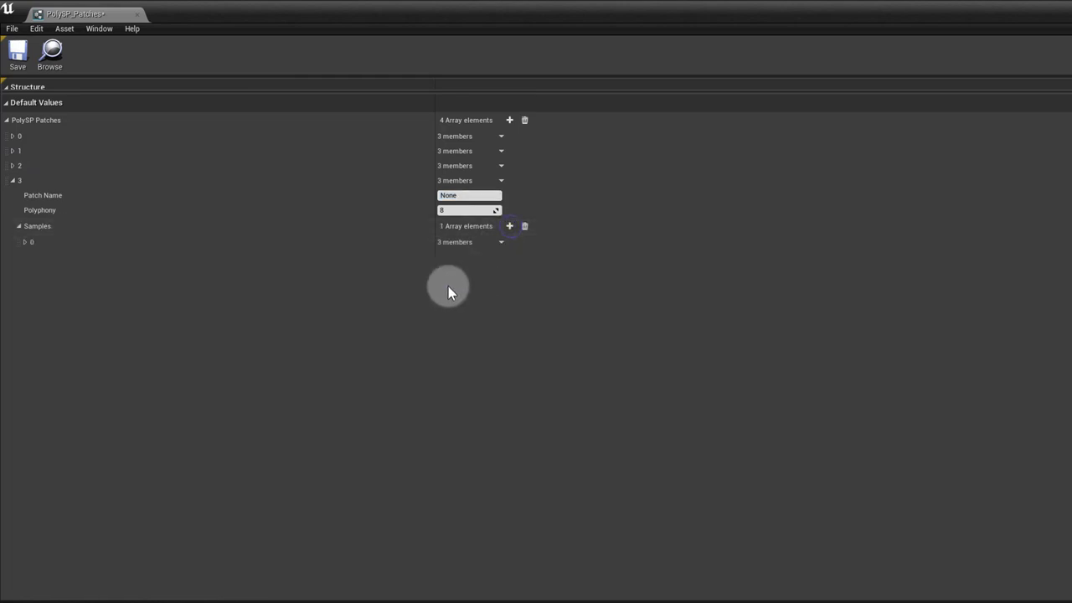
pyautogui.click(25, 242)
pyautogui.click(527, 267)
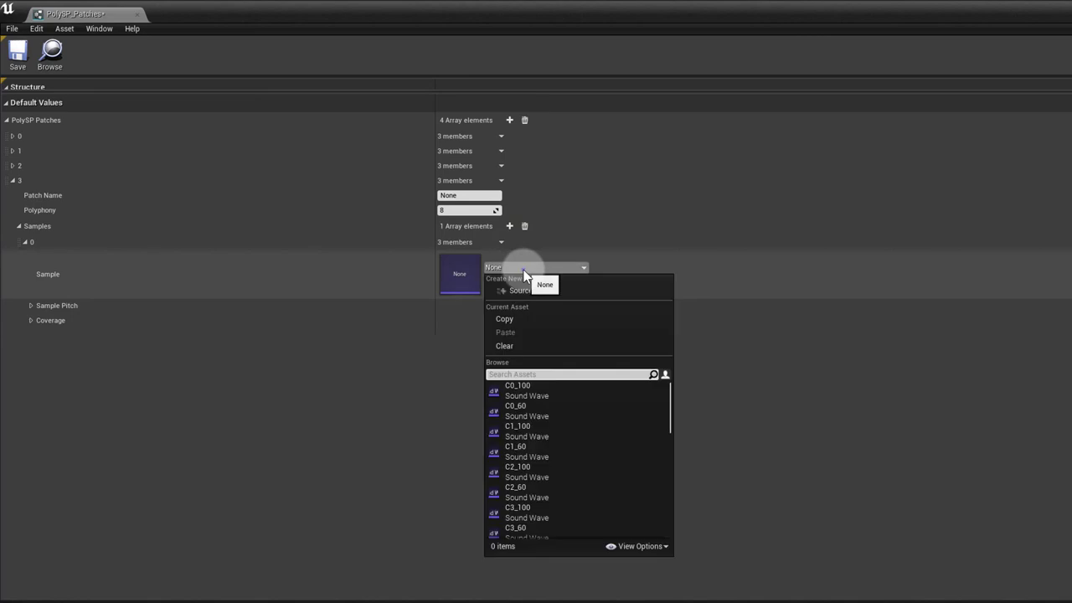
pyautogui.scroll(-10, 560, 485)
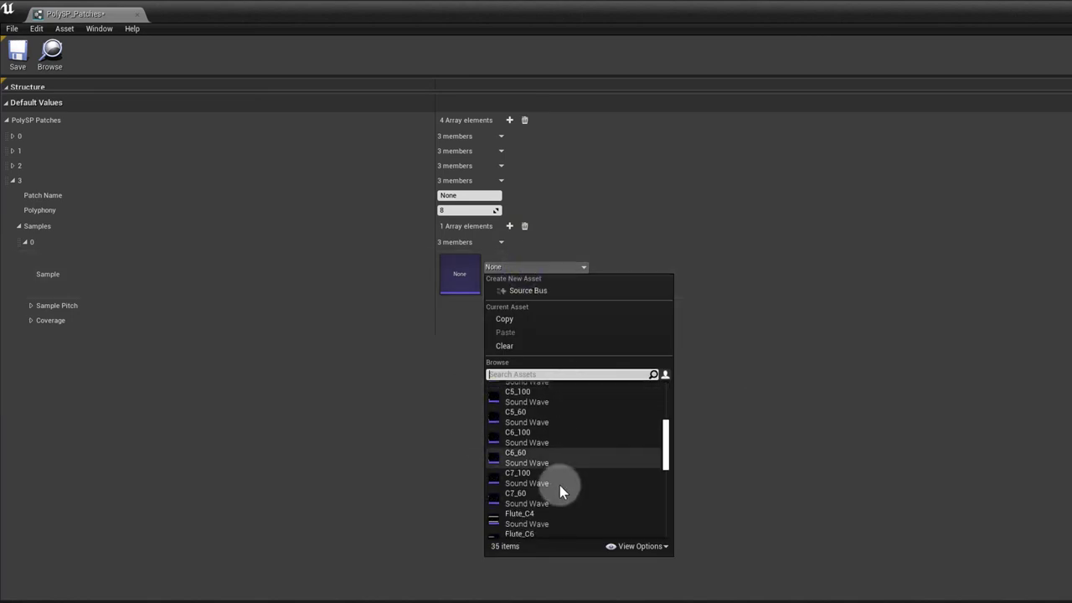
pyautogui.click(369, 351)
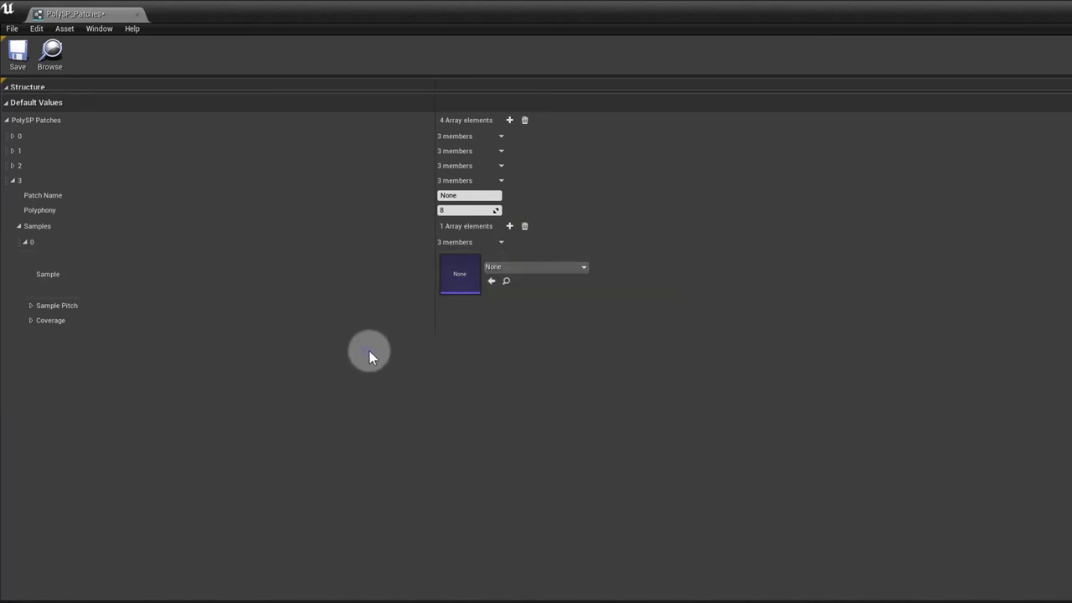
# Expand the new sample's Sample Pitch and its Coverage From and To settings.
pyautogui.click(31, 306)
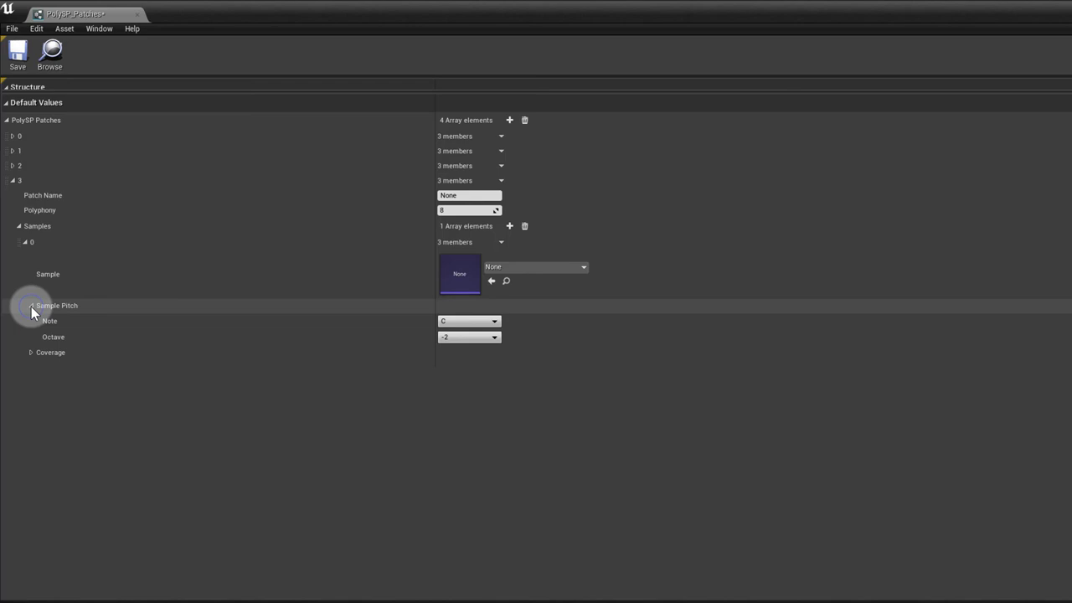
pyautogui.click(30, 352)
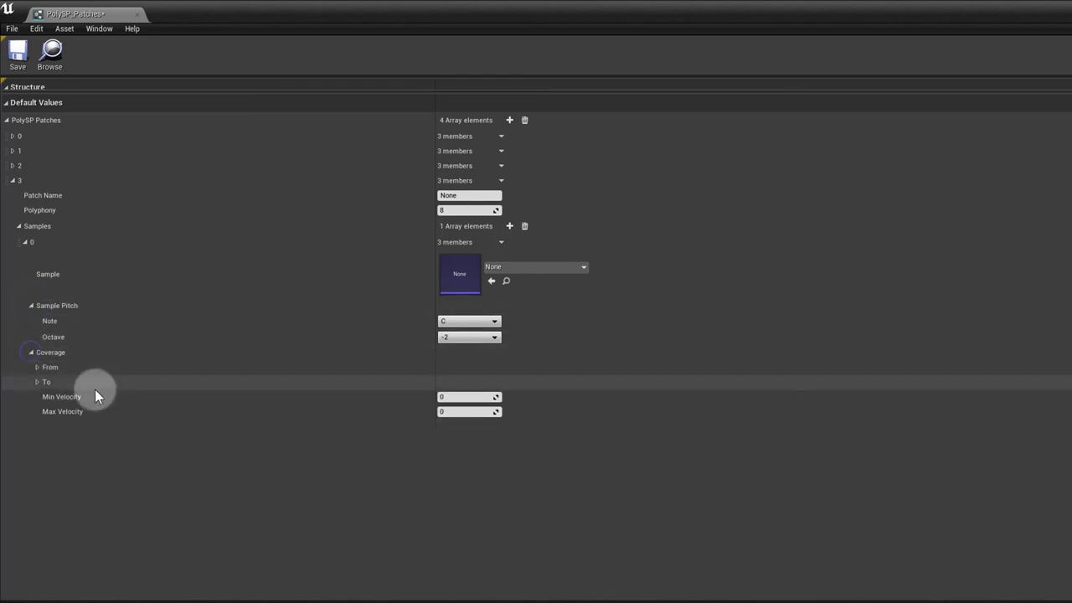
pyautogui.click(37, 367)
pyautogui.click(36, 415)
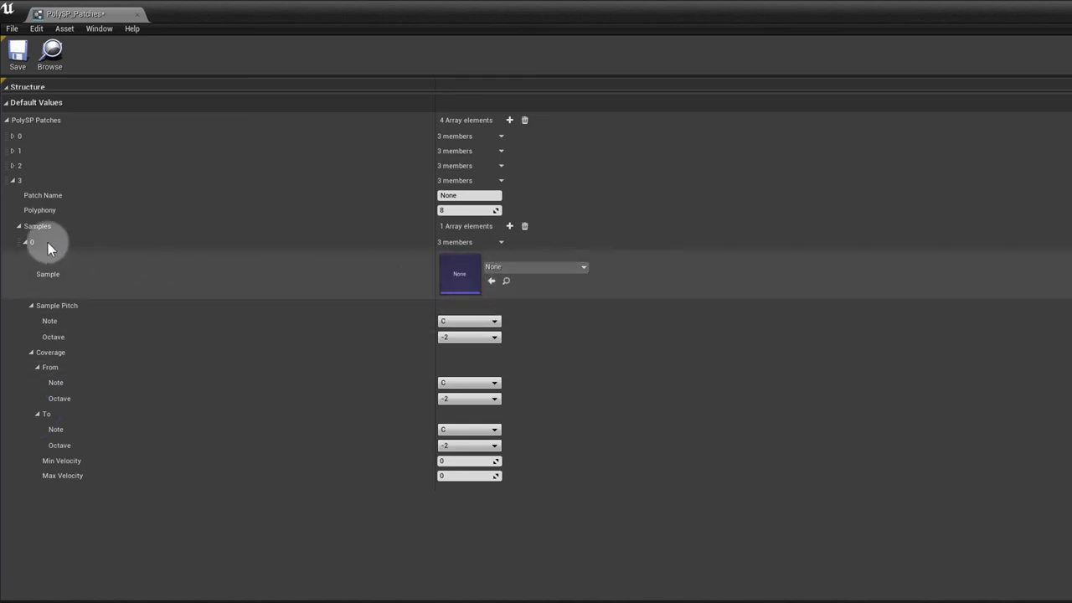
# Delete the temporary patch entry 3 and save the PolySP_Patches asset.
pyautogui.click(19, 228)
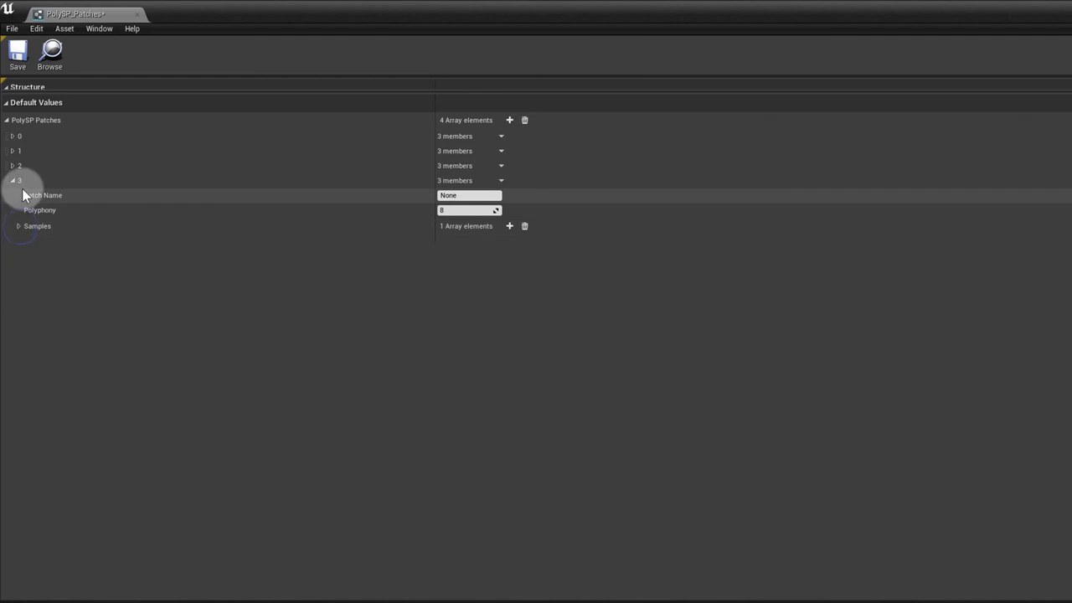
pyautogui.click(503, 181)
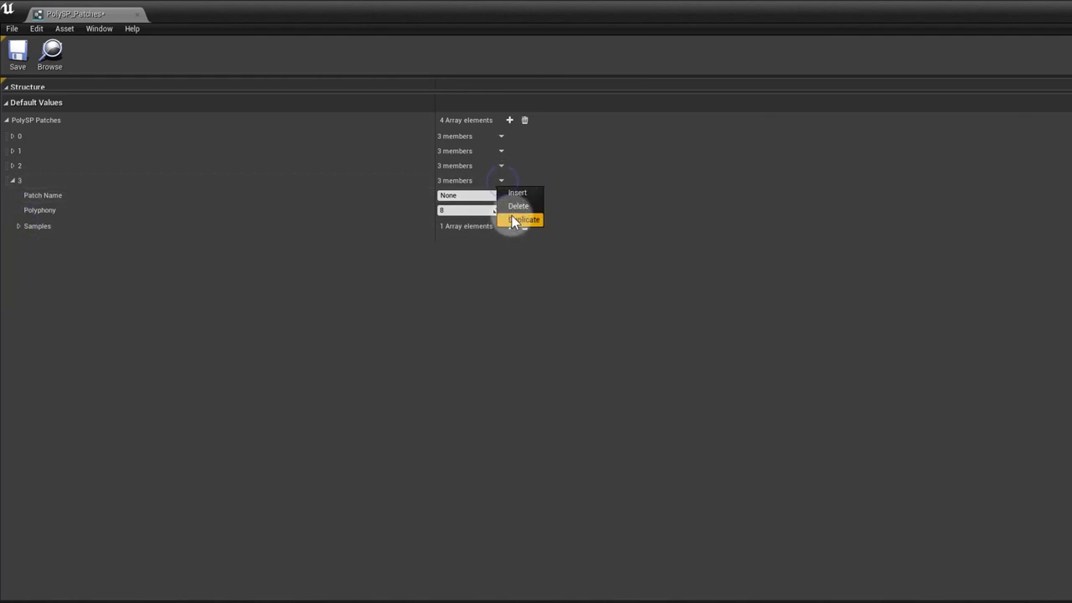
pyautogui.click(515, 208)
pyautogui.click(17, 54)
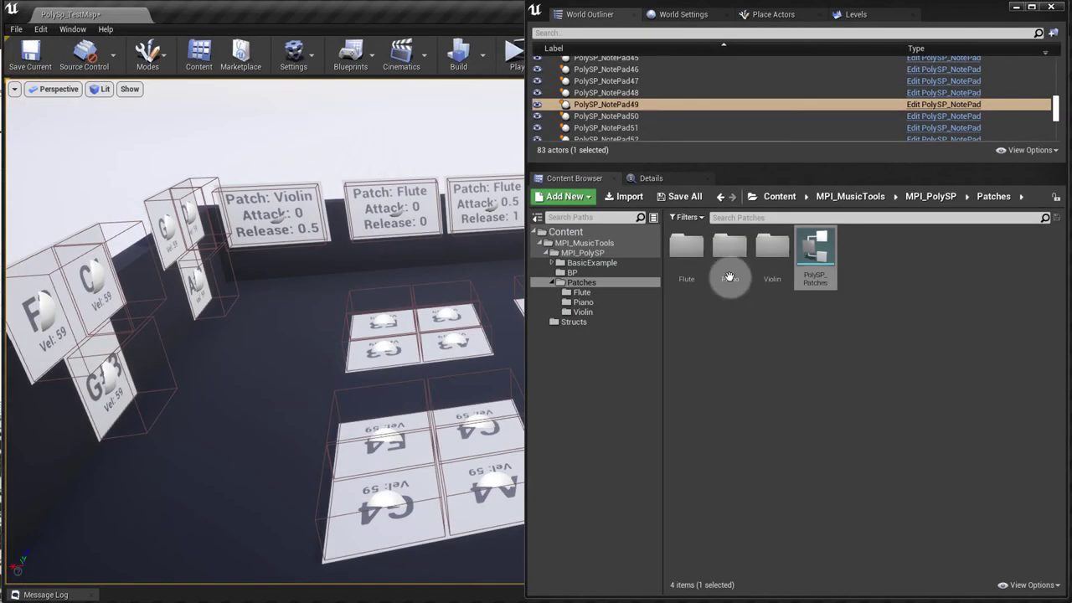
# Look over the Piano folder's samples, then show the Violin folder with Violin_C4, Violin_C5 and Violin_C6.
pyautogui.click(731, 265)
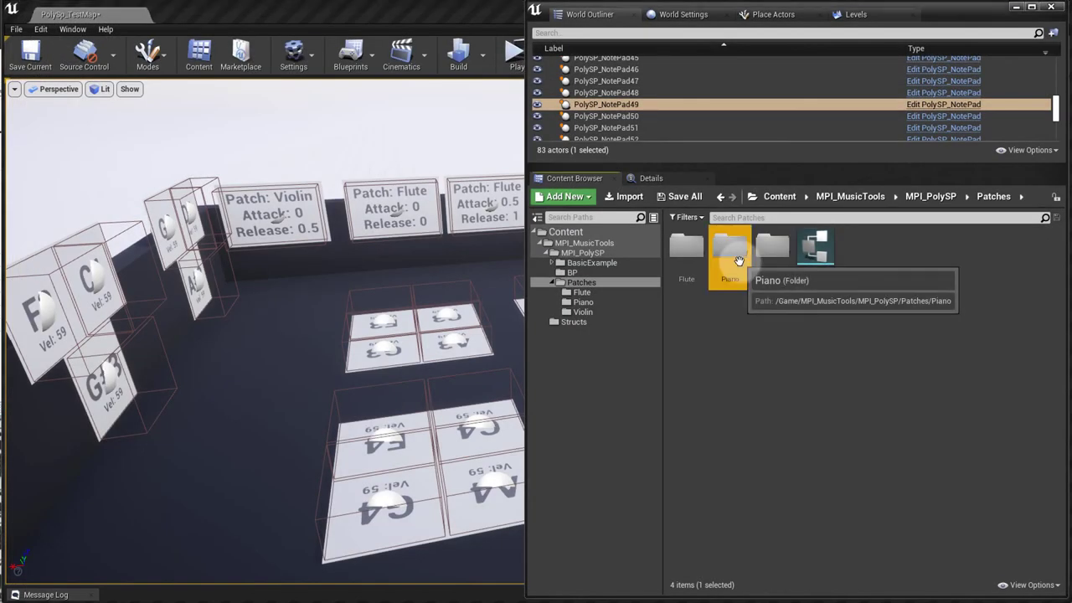
pyautogui.doubleClick(739, 262)
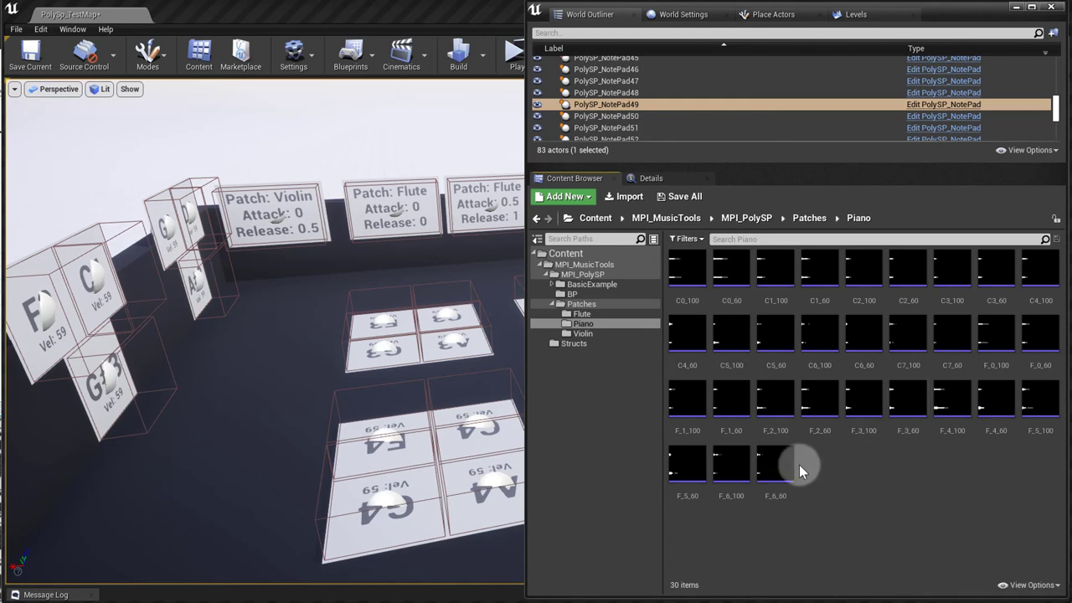
pyautogui.moveTo(677, 432)
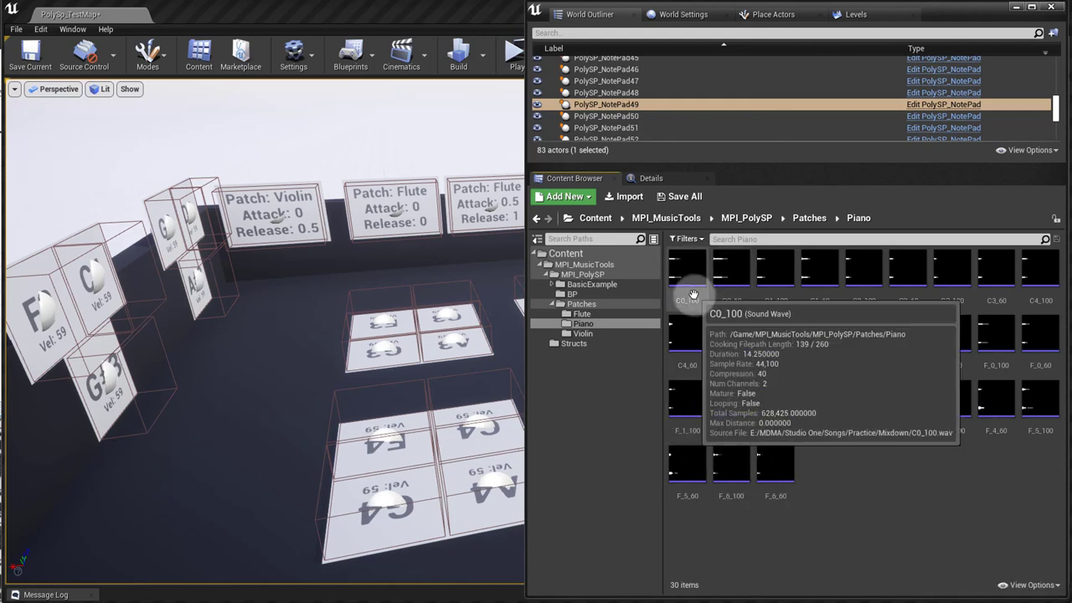
pyautogui.moveTo(985, 371)
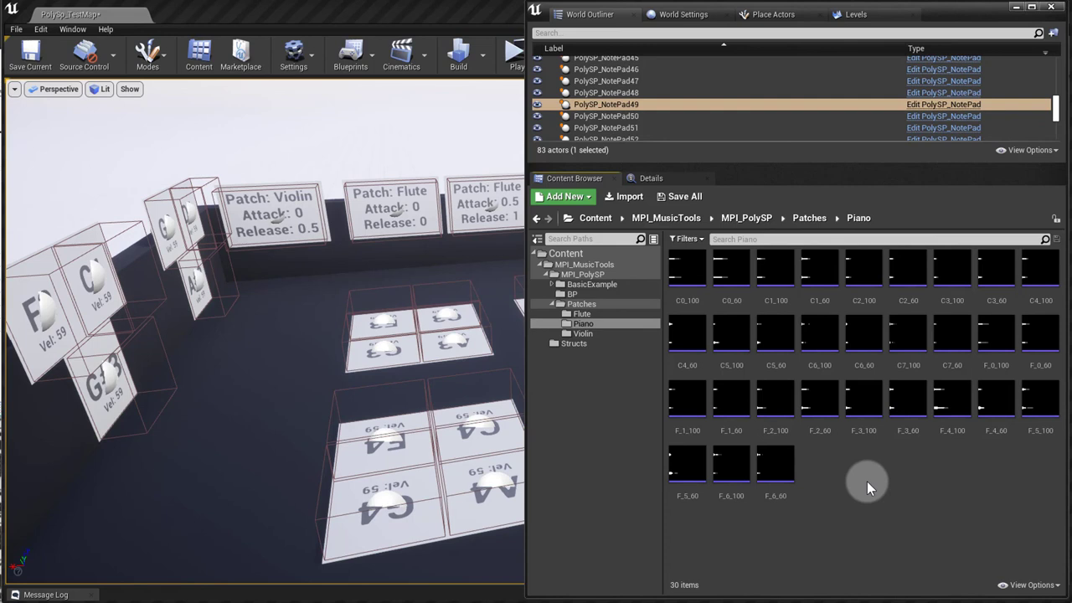
pyautogui.click(586, 333)
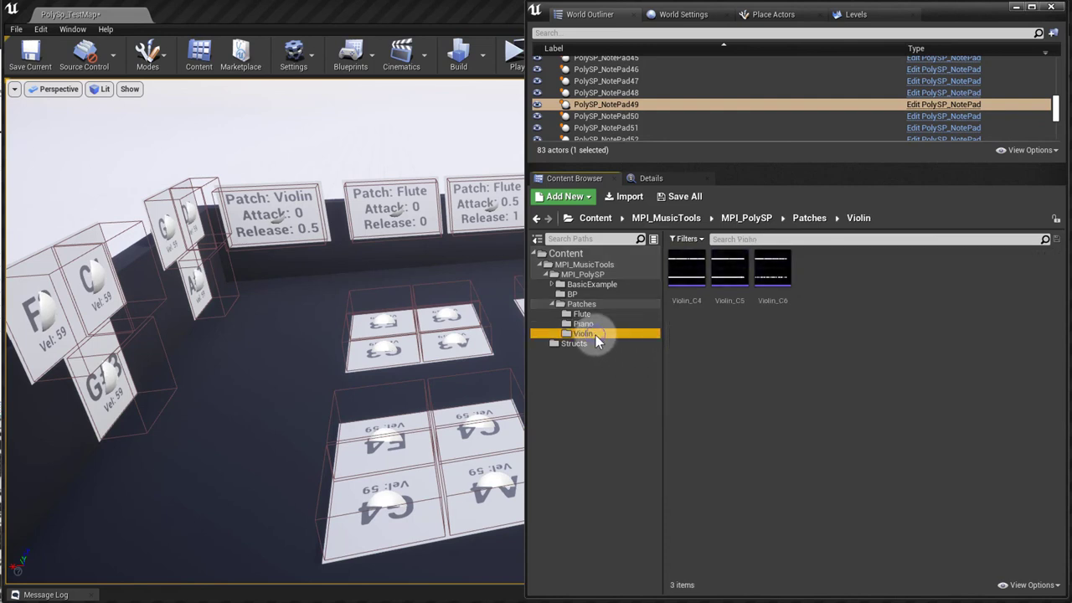